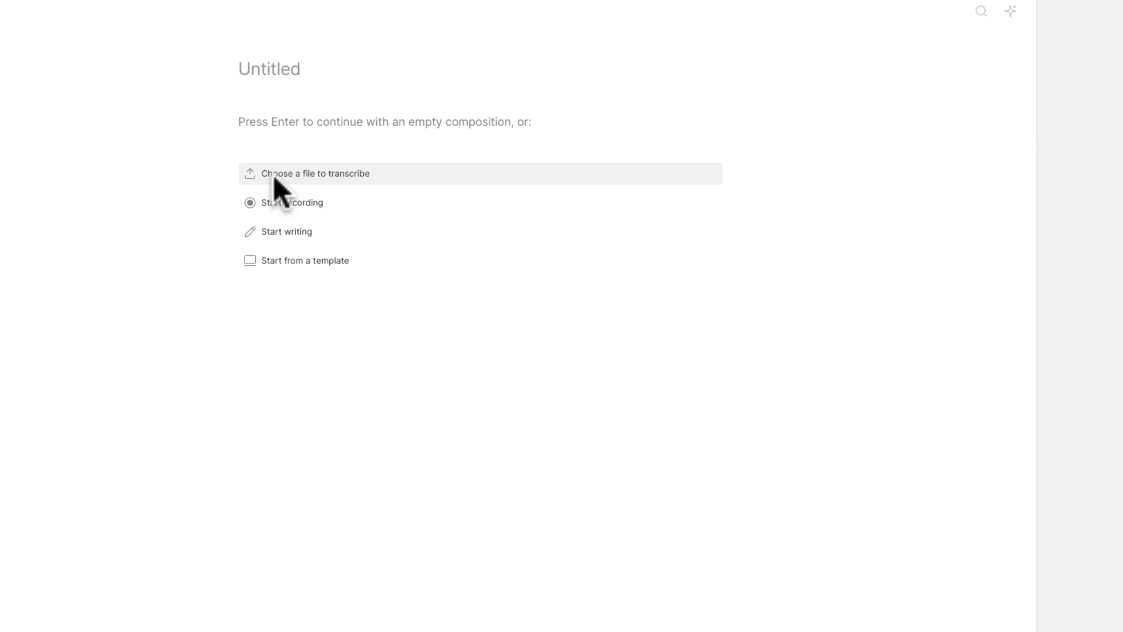
# Import "sample video for descrrip RAW.mp4" from the Sample Video folder as the file to transcribe.
pyautogui.click(283, 195)
pyautogui.click(529, 267)
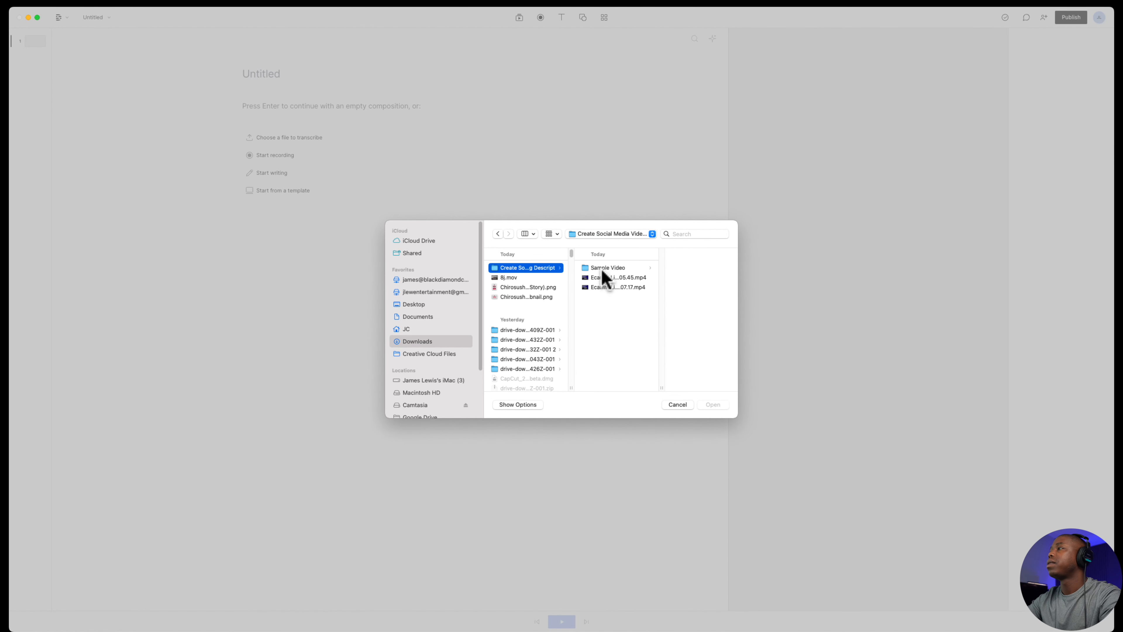
pyautogui.click(608, 268)
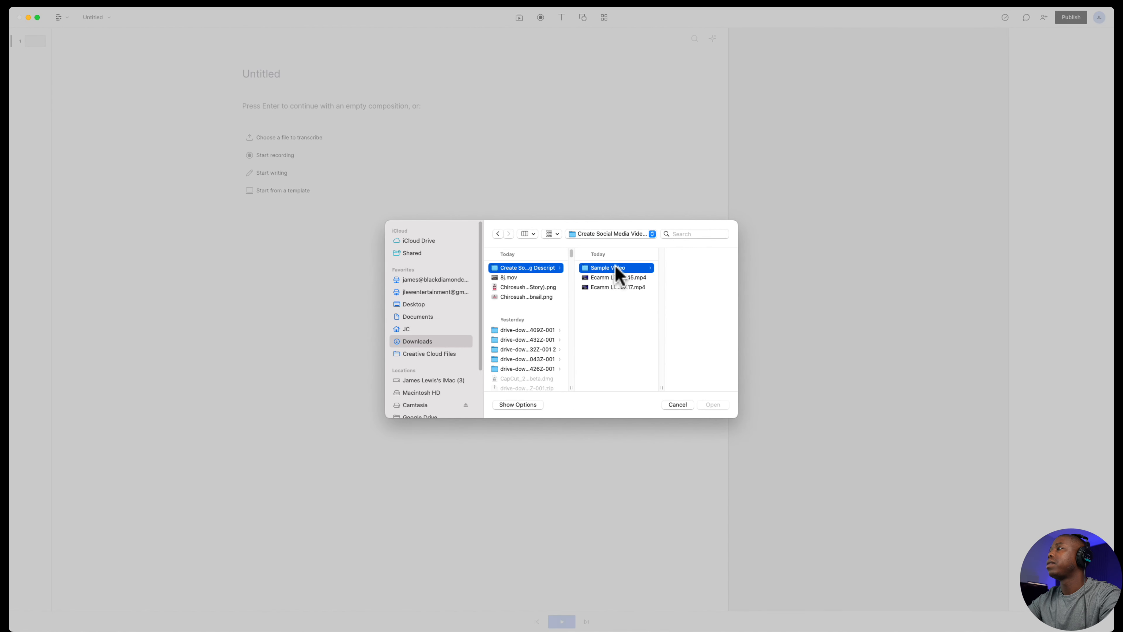
pyautogui.click(673, 267)
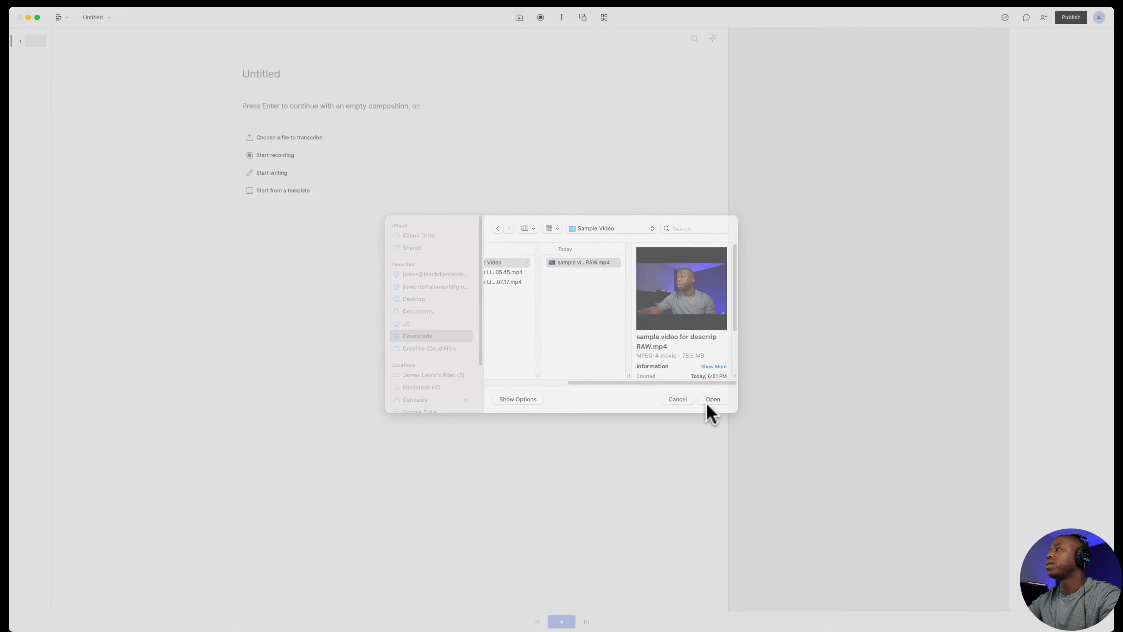
pyautogui.click(709, 405)
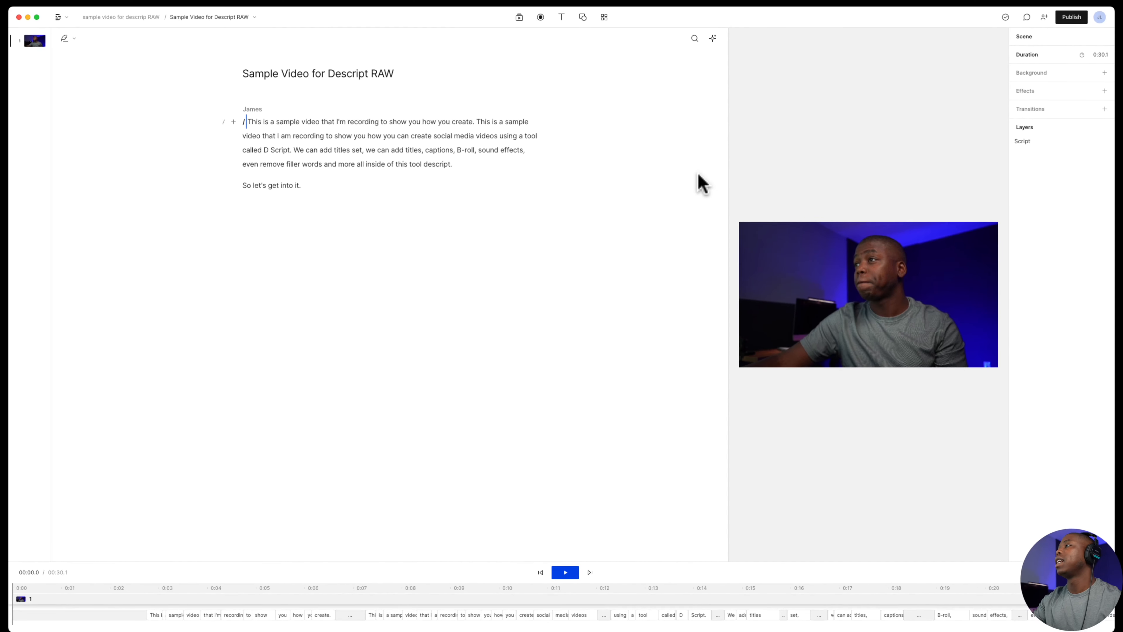
# Change the composition to Portrait 9:16 and enlarge and reposition the video so it fills the frame around the speaker.
pyautogui.click(743, 38)
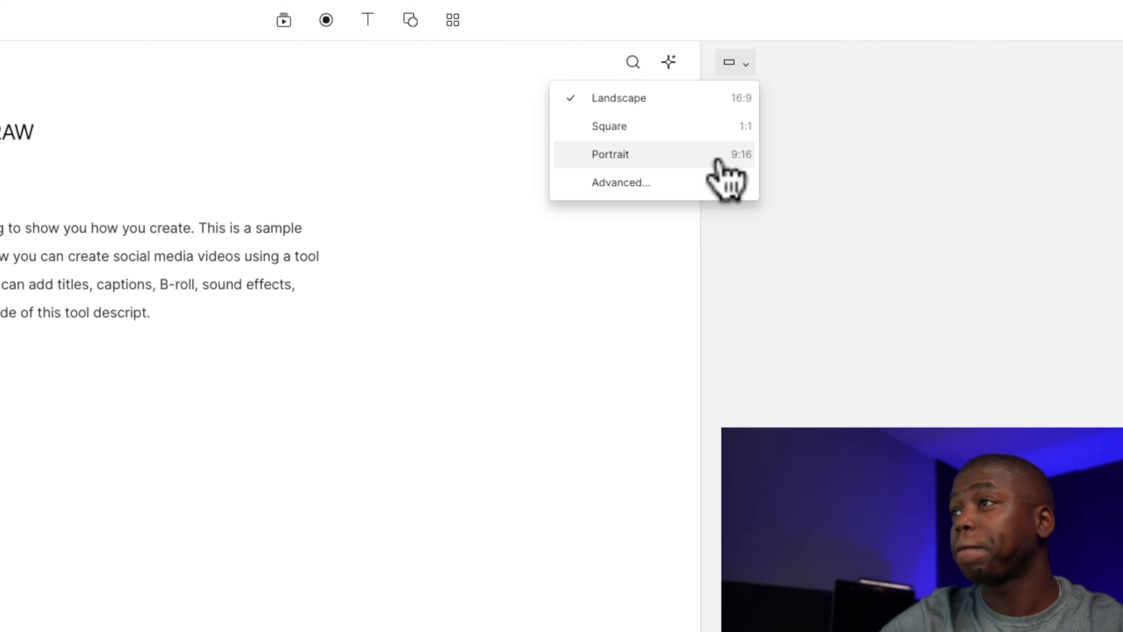
pyautogui.click(717, 160)
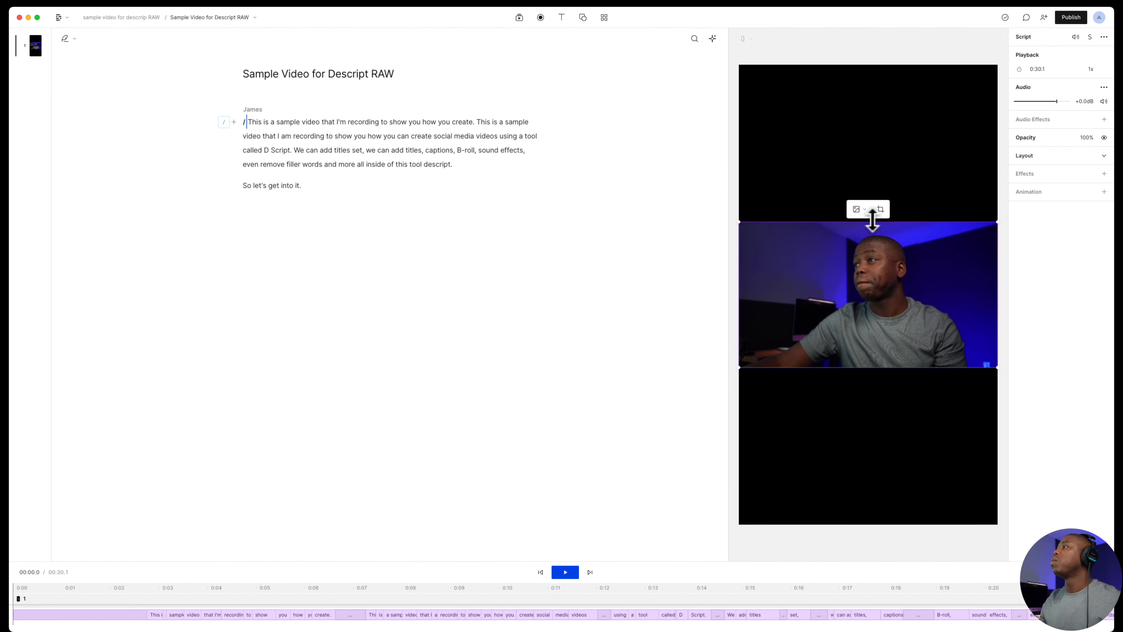
pyautogui.moveTo(869, 222); pyautogui.dragTo(866, 62)
pyautogui.moveTo(865, 366); pyautogui.dragTo(857, 524)
pyautogui.moveTo(920, 283); pyautogui.dragTo(885, 293)
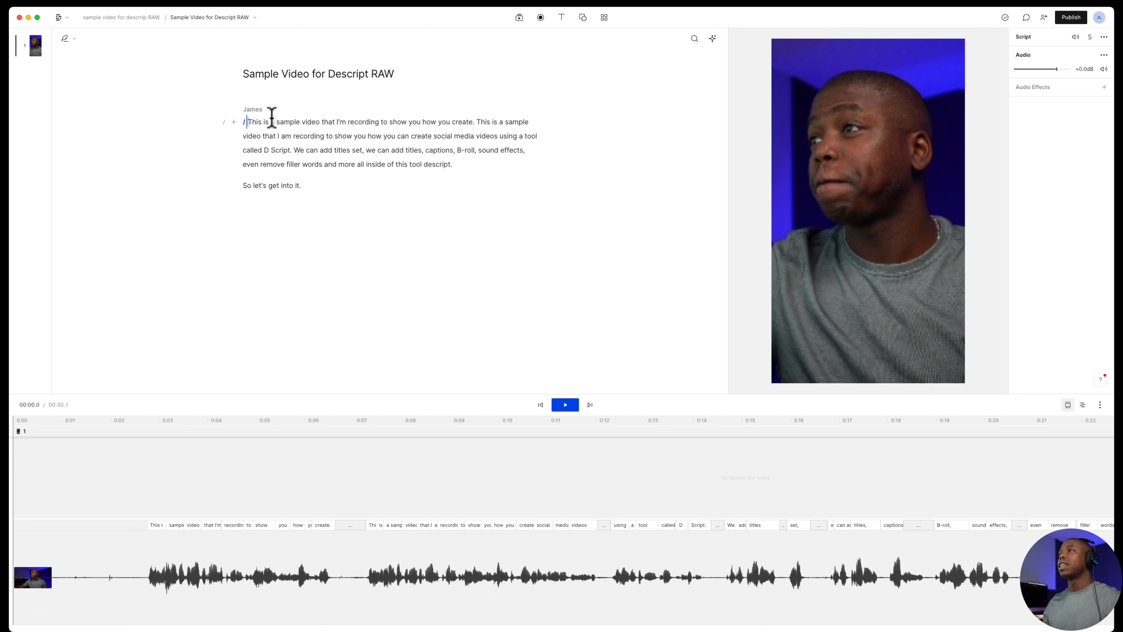
# Play through the recording and delete the opening sentence "This is a sample video that I'm recording to show you how you create.".
pyautogui.press('space')
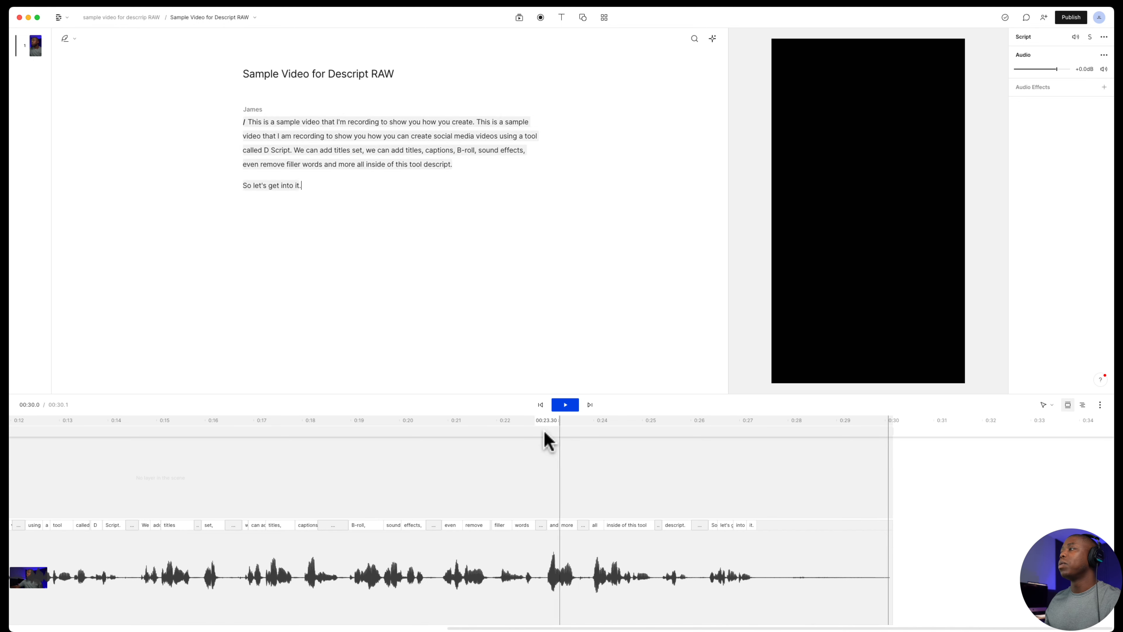
pyautogui.click(477, 123)
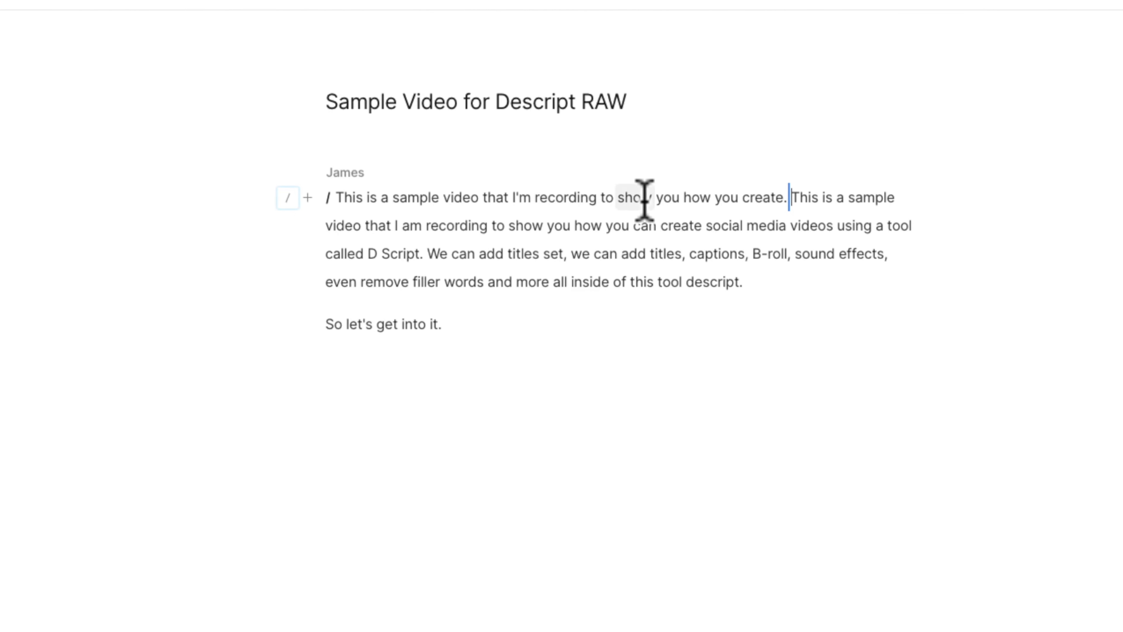
pyautogui.moveTo(790, 200); pyautogui.dragTo(340, 199)
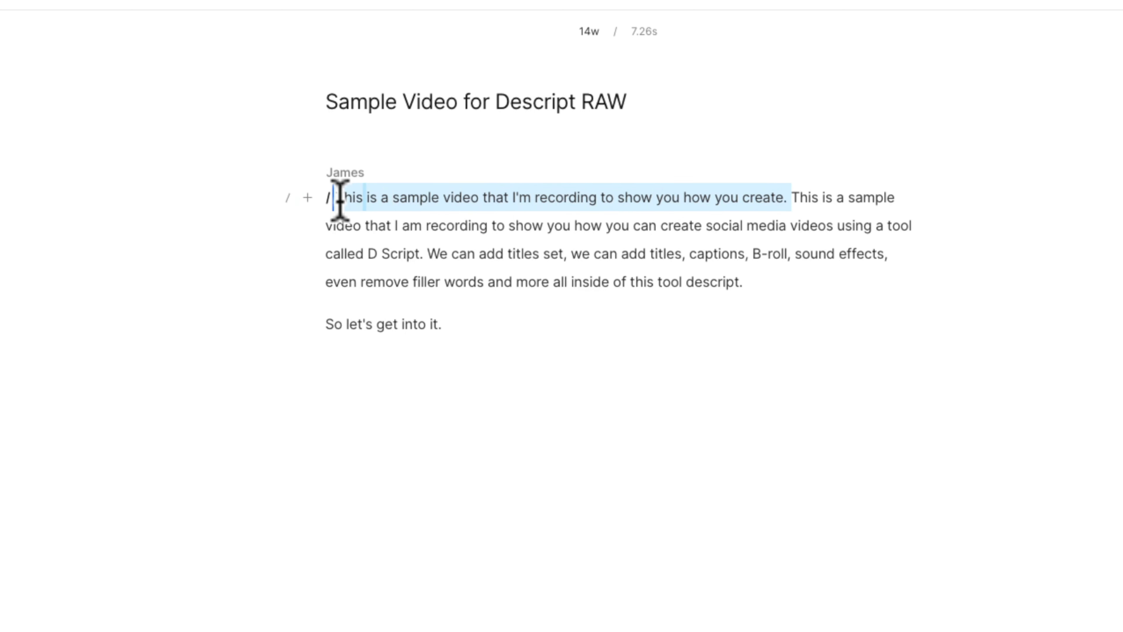
pyautogui.press('BackSpace')
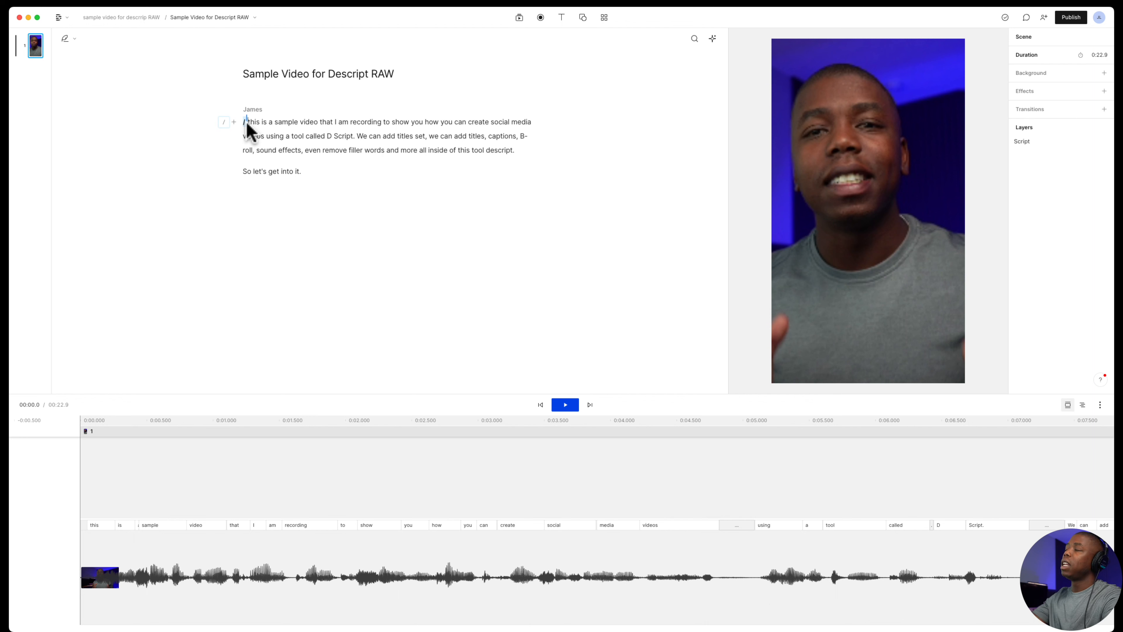
# Play the edited script and delete the misspoken phrase "We can add titles set," after "D Script.".
pyautogui.press('space')
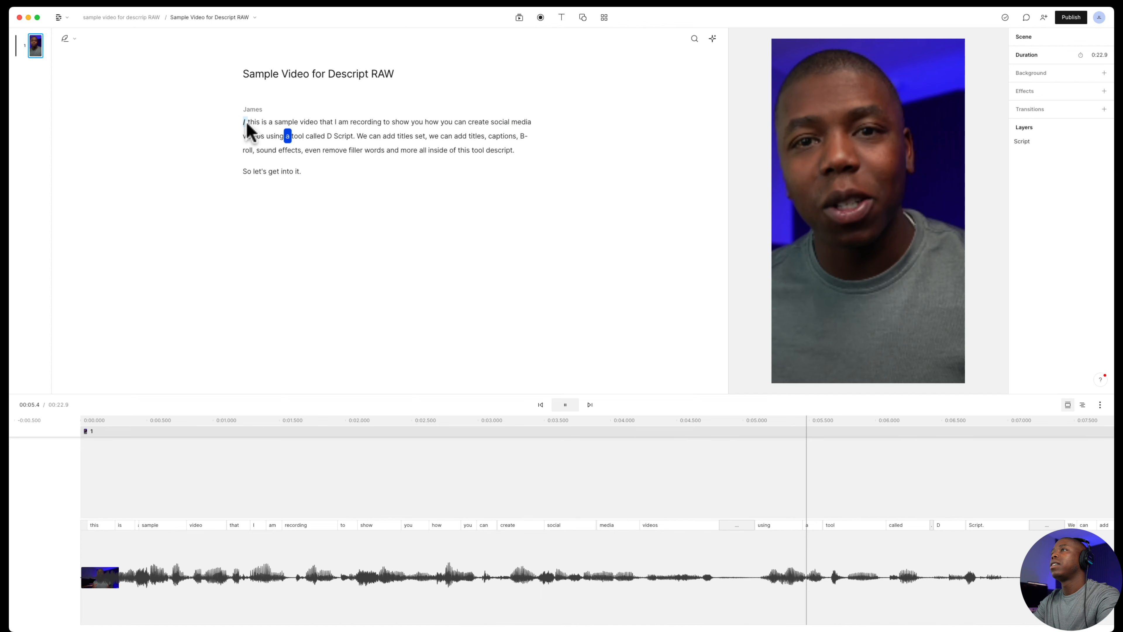
pyautogui.press('space')
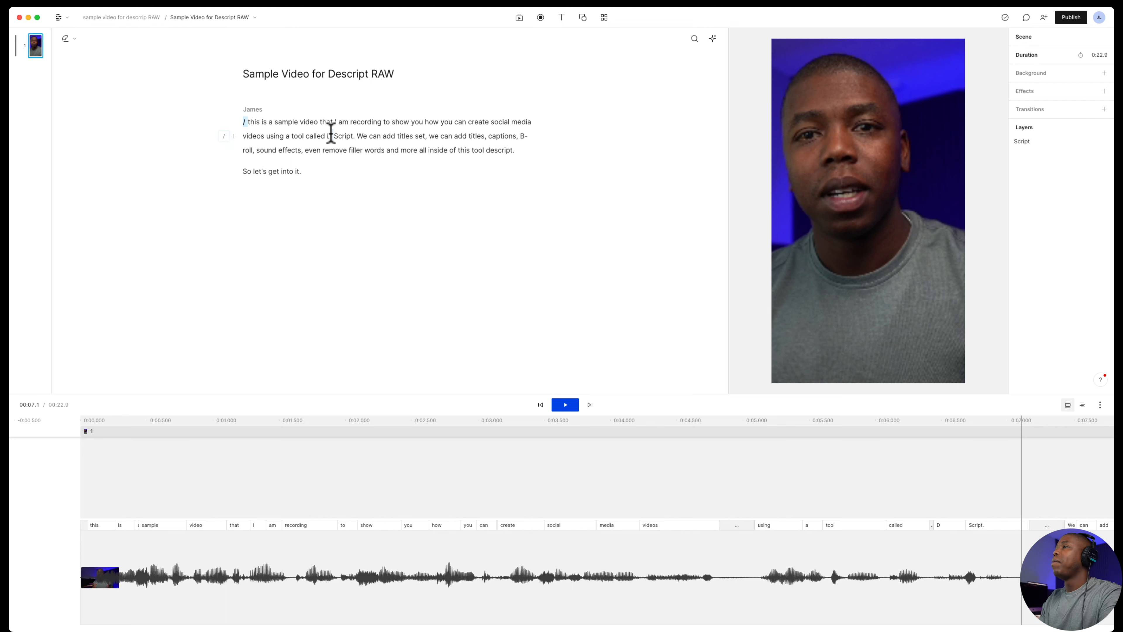
pyautogui.press('space')
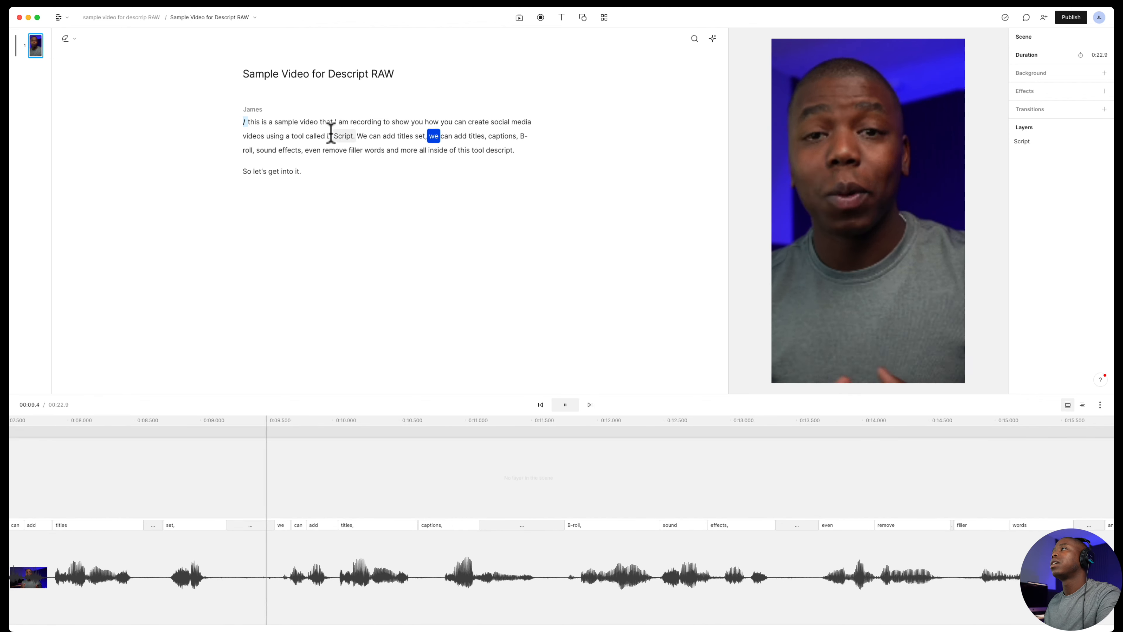
pyautogui.press('space')
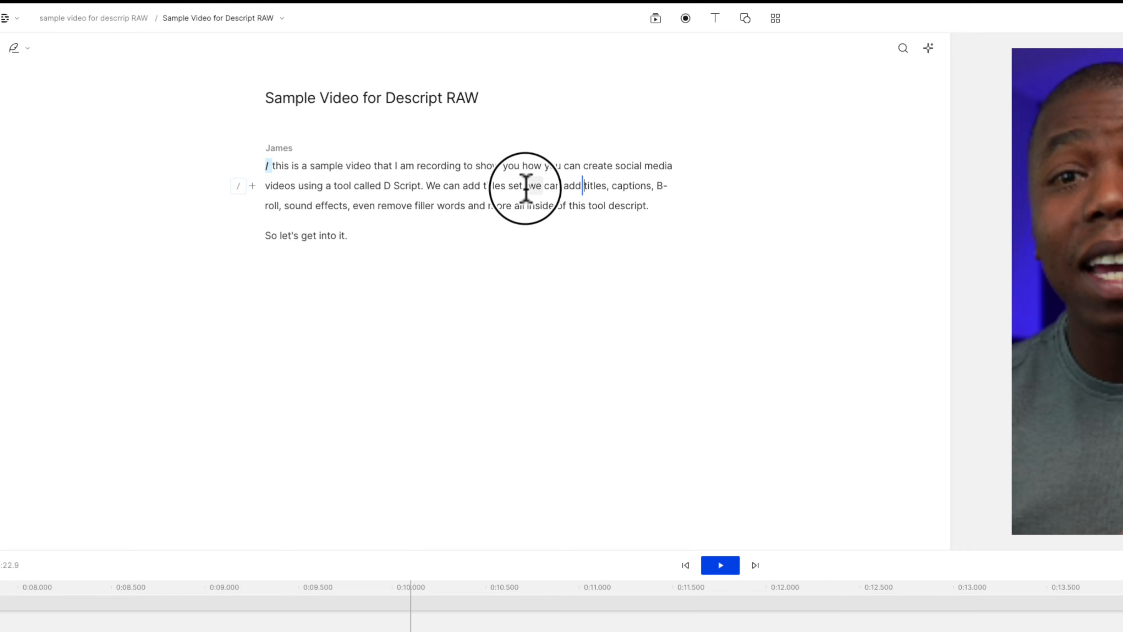
pyautogui.moveTo(526, 186); pyautogui.dragTo(427, 185)
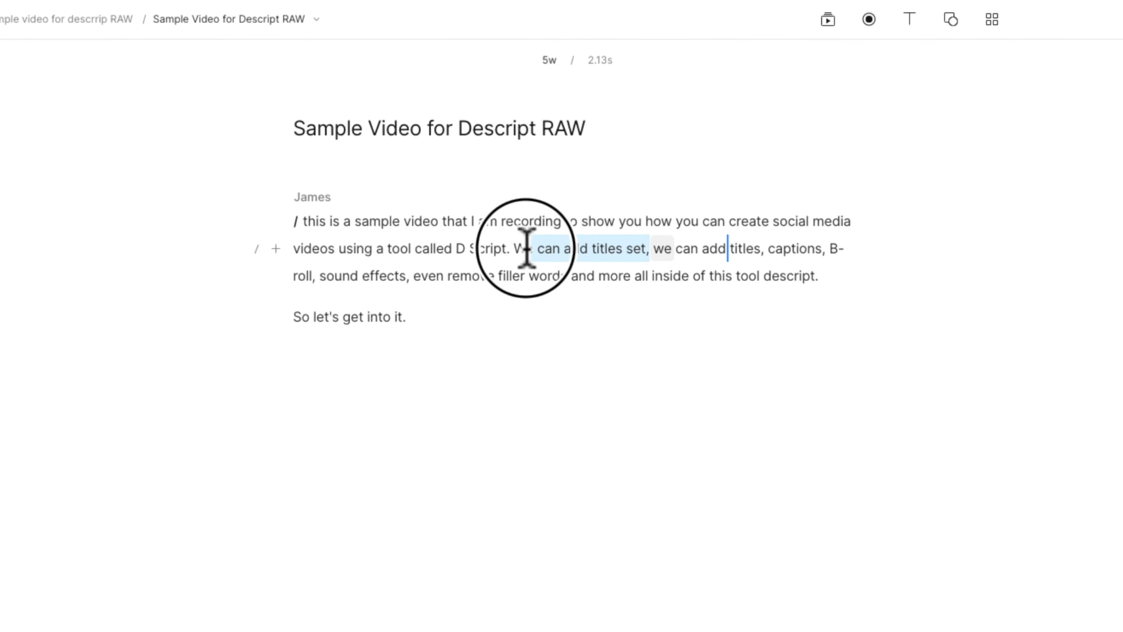
pyautogui.press('BackSpace')
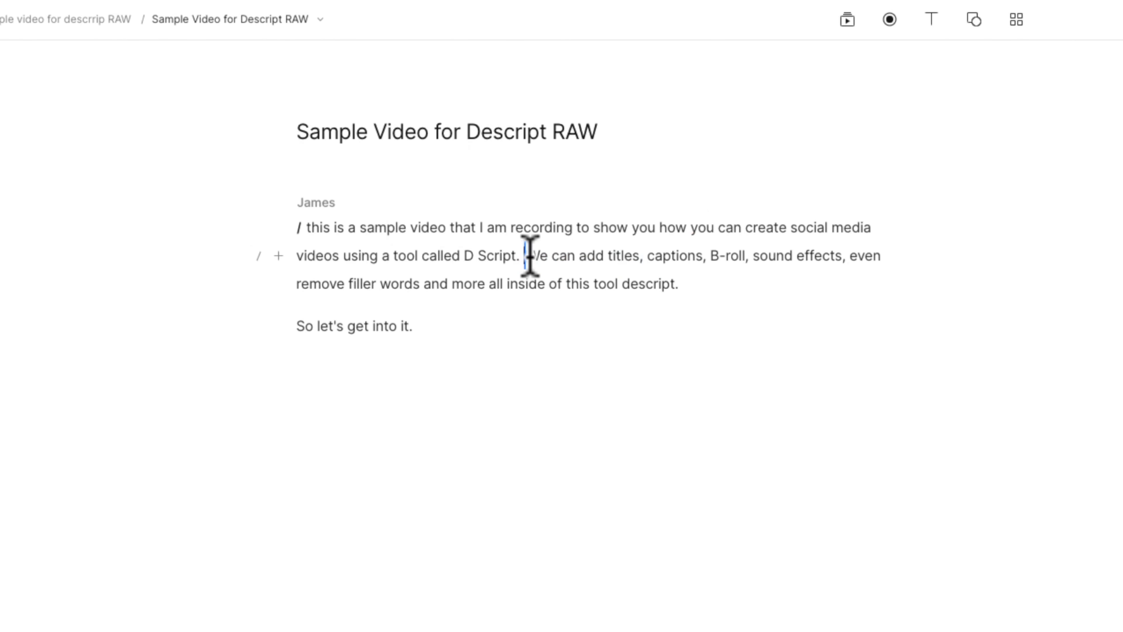
# Review the remaining playback and trim the silence after the final word "it." so the composition ends at about 18.0 seconds.
pyautogui.press('space')
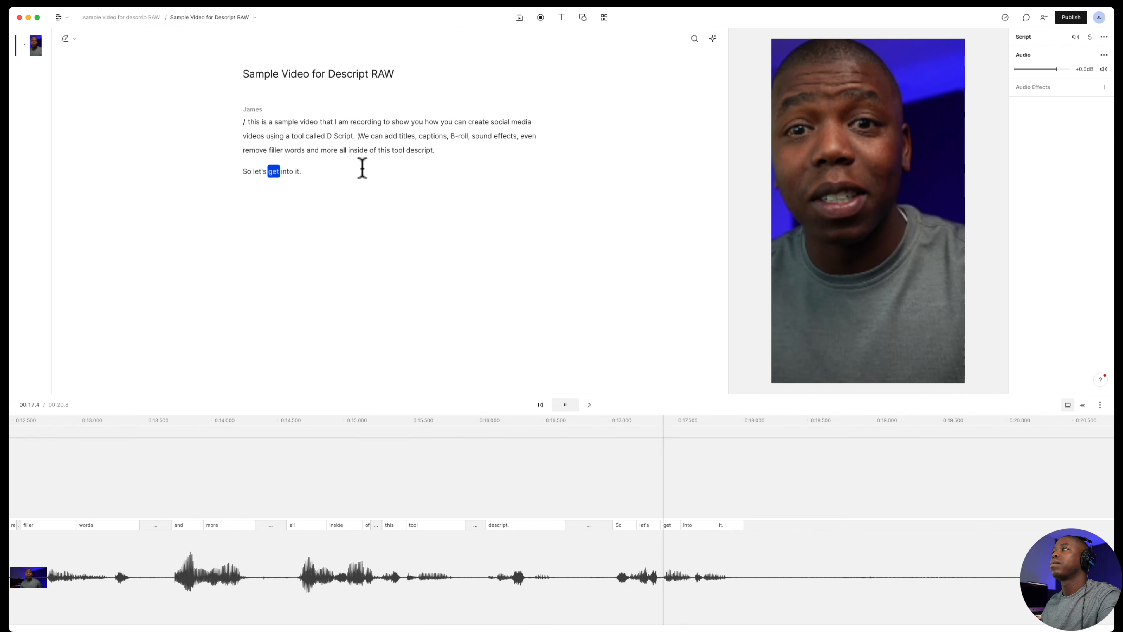
pyautogui.press('space')
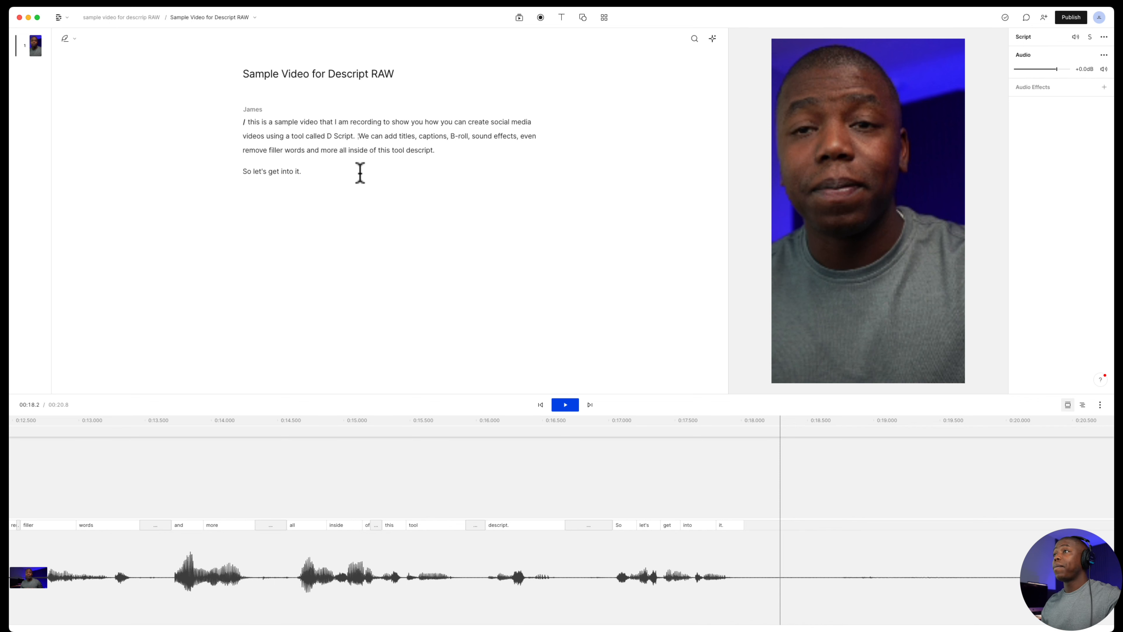
pyautogui.click(47, 473)
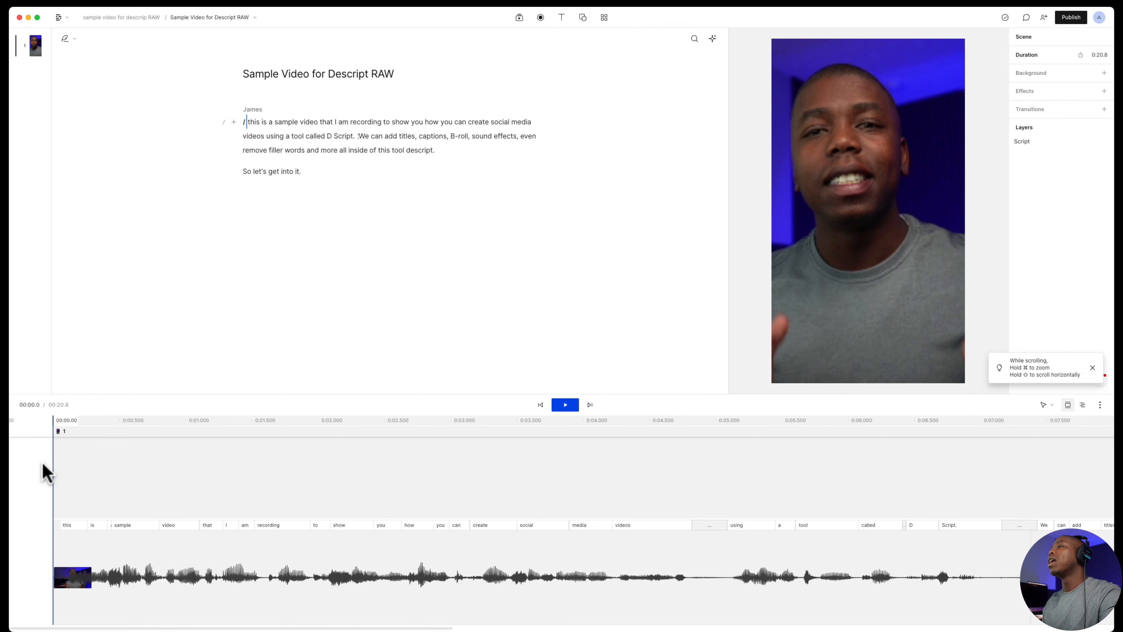
pyautogui.press('space')
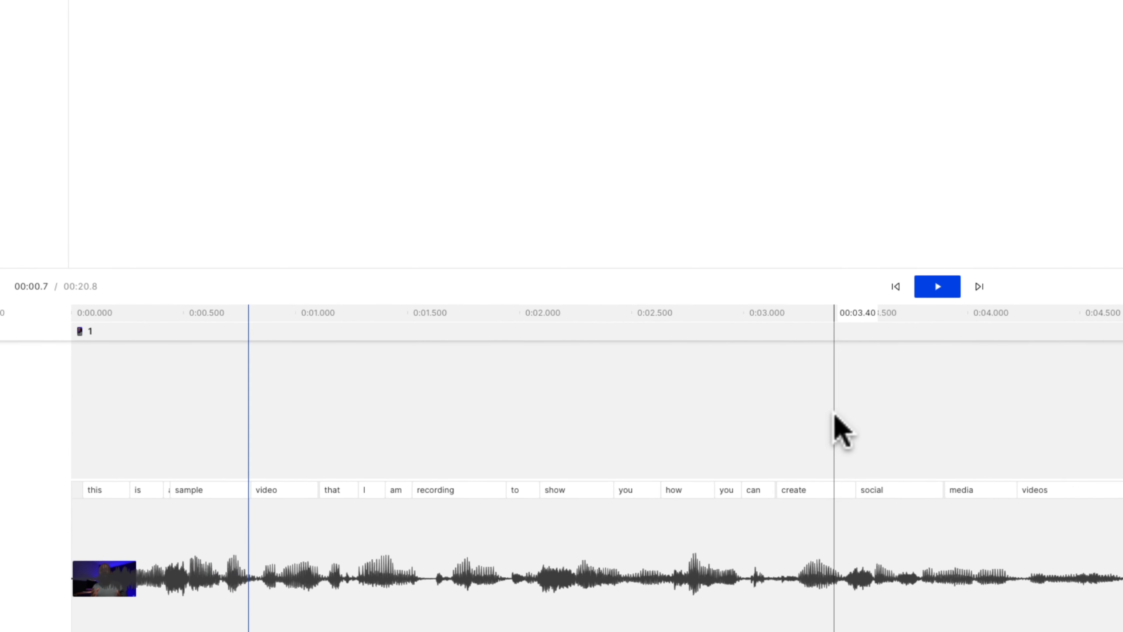
pyautogui.hscroll(-4, 831, 425)
pyautogui.hscroll(10, 831, 424)
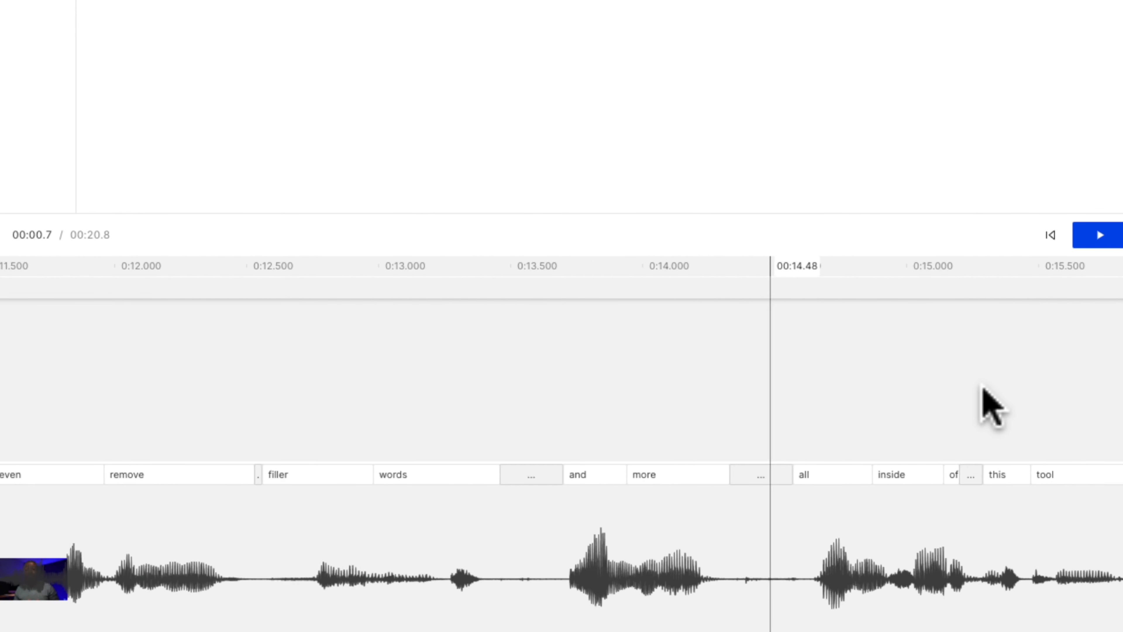
pyautogui.hscroll(10, 991, 401)
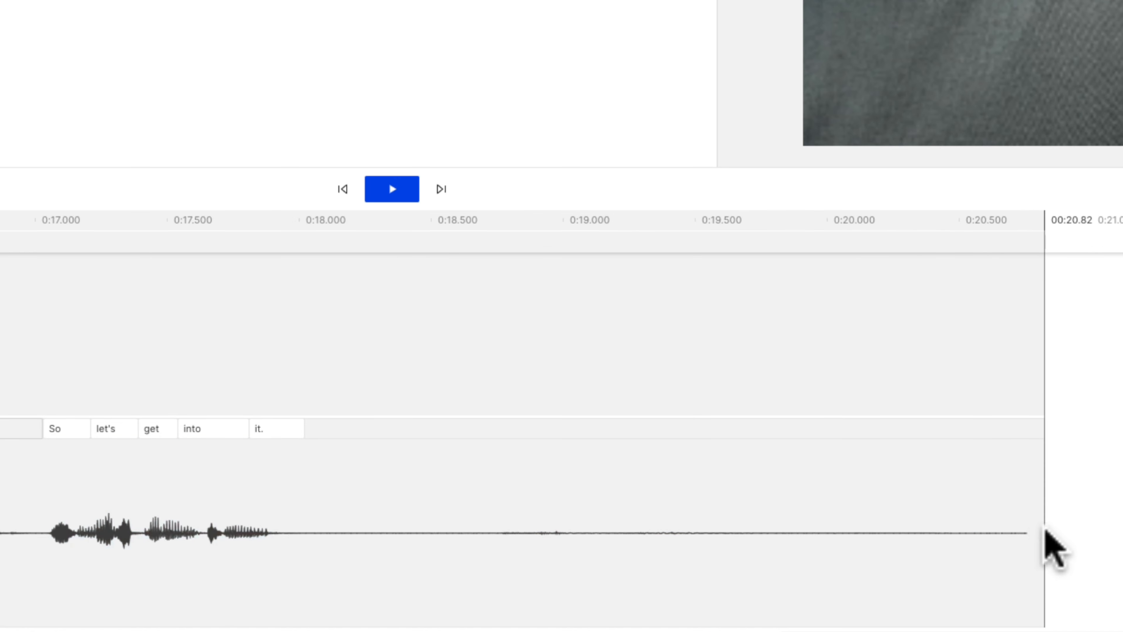
pyautogui.click(1042, 531)
pyautogui.moveTo(1044, 530); pyautogui.dragTo(306, 529)
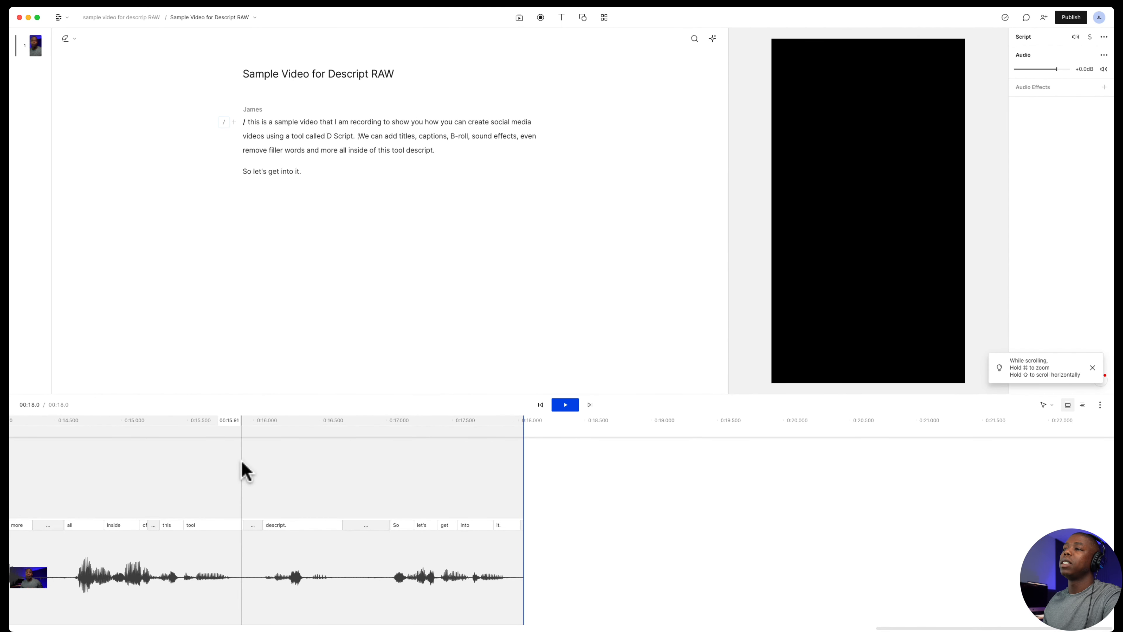
# Check the trimmed ending and delete the words "tool called D Script." from the script.
pyautogui.click(236, 425)
pyautogui.press('space')
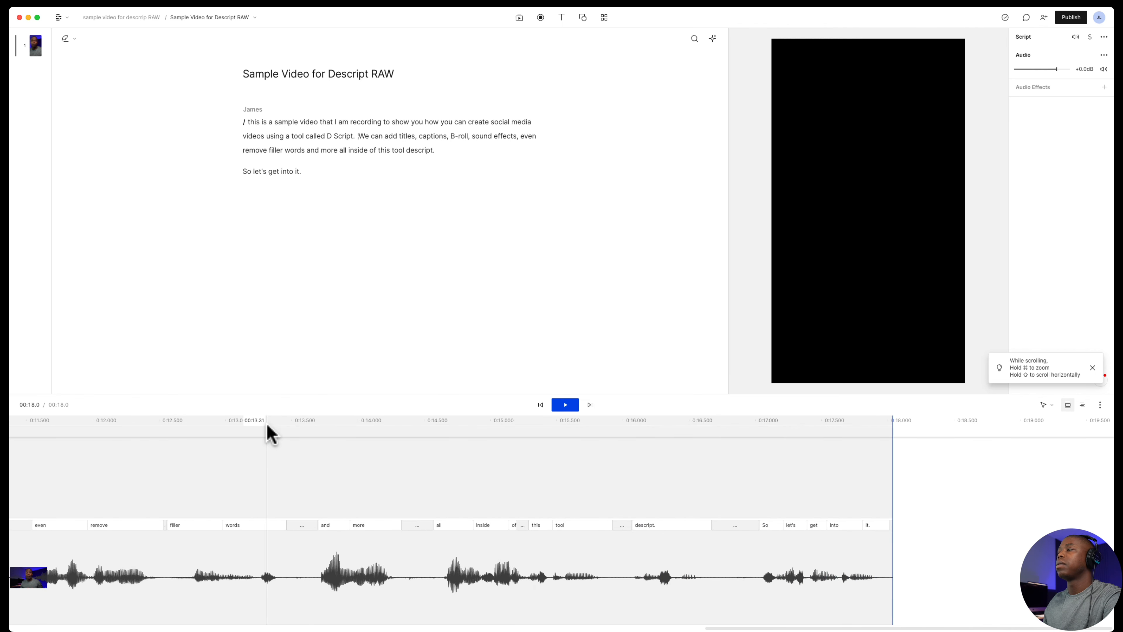
pyautogui.click(248, 124)
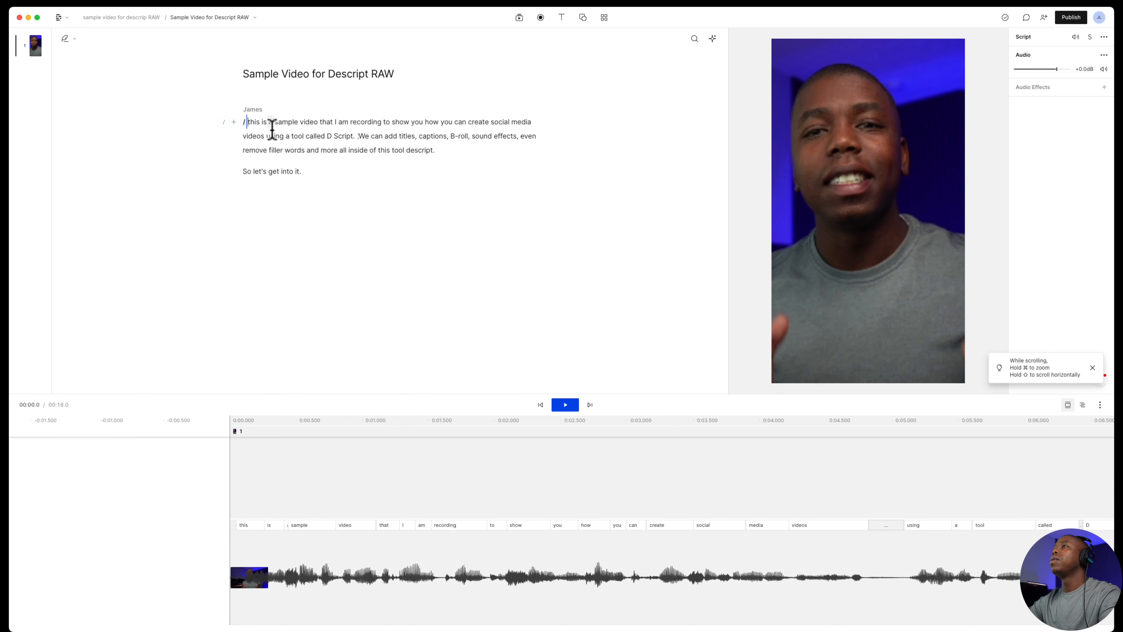
pyautogui.moveTo(292, 135); pyautogui.dragTo(360, 136)
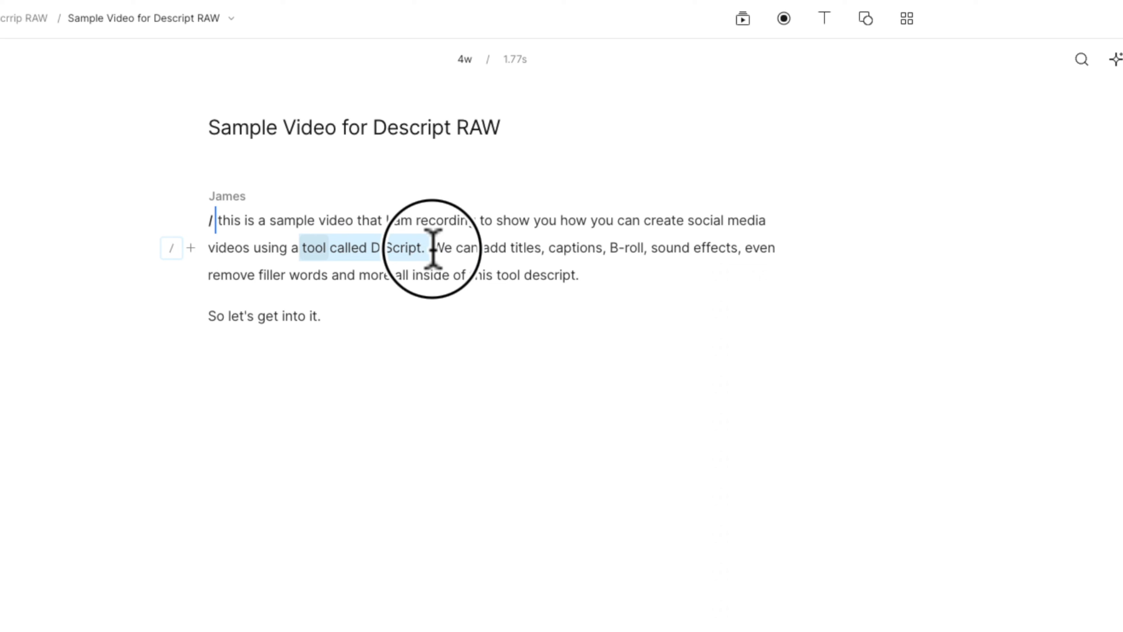
pyautogui.moveTo(433, 247); pyautogui.dragTo(431, 256)
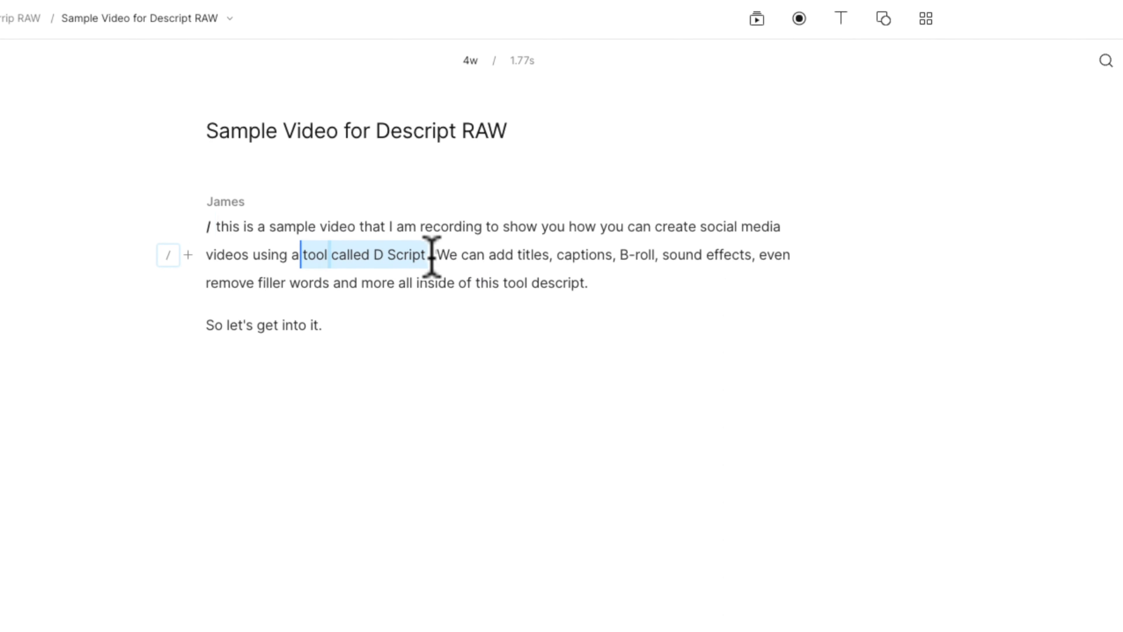
pyautogui.press('BackSpace')
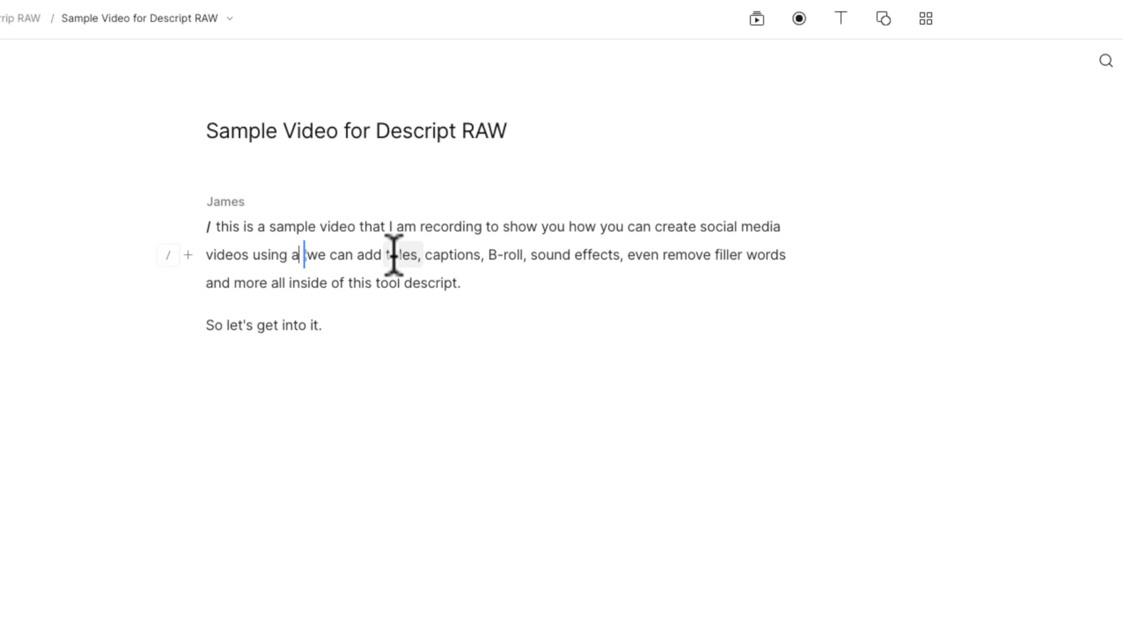
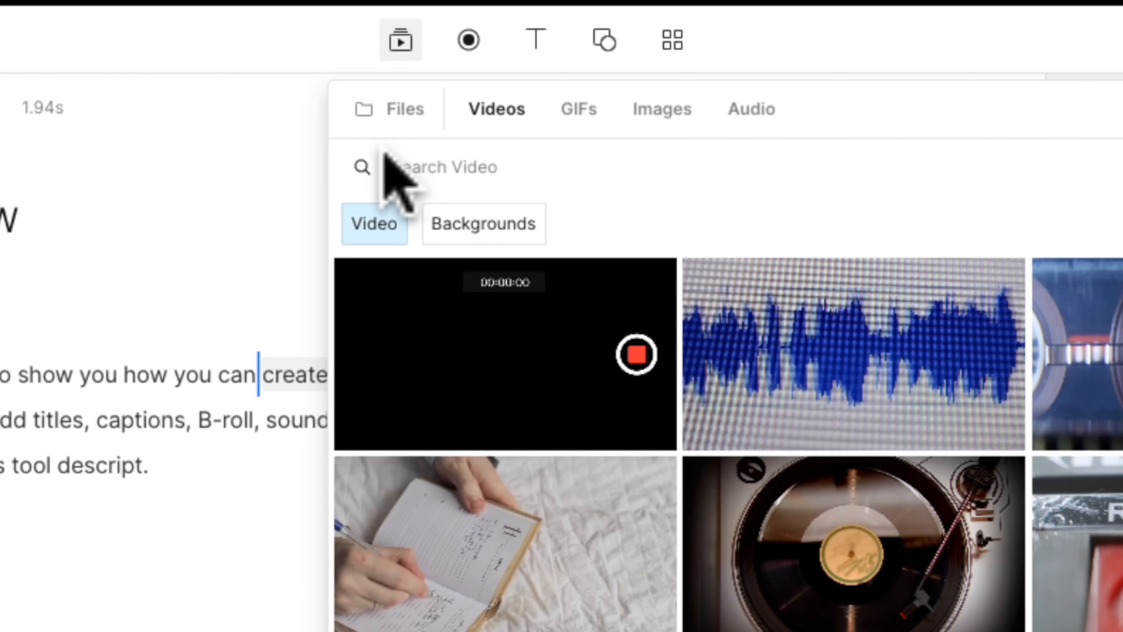
# Search the stock video library for "social media".
pyautogui.click(383, 160)
pyautogui.write('social me')
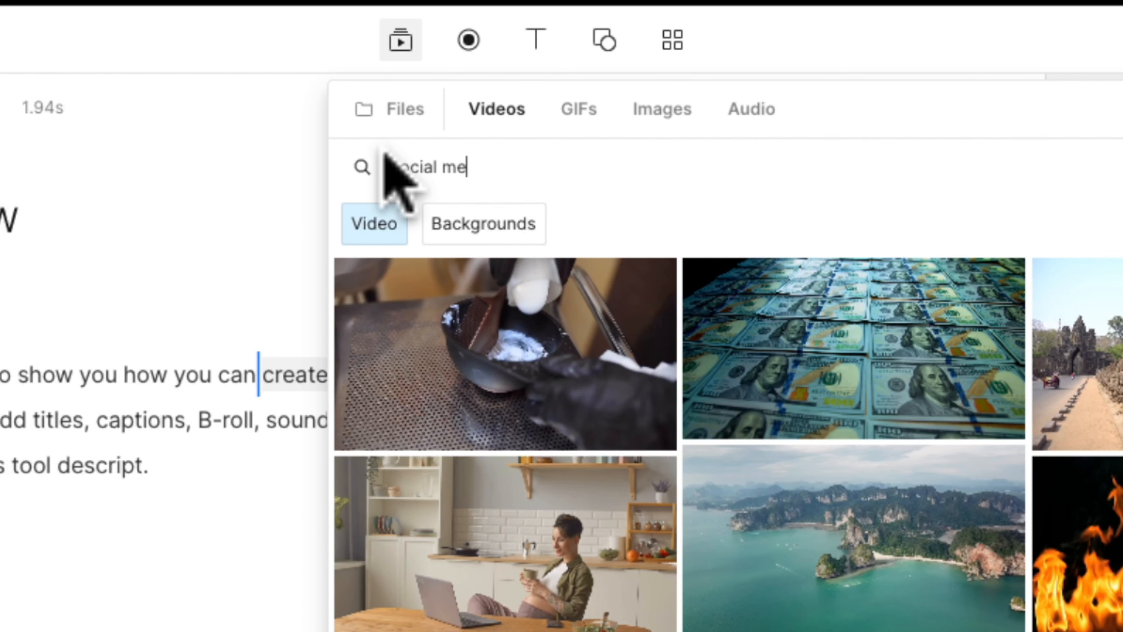
pyautogui.write('dia')
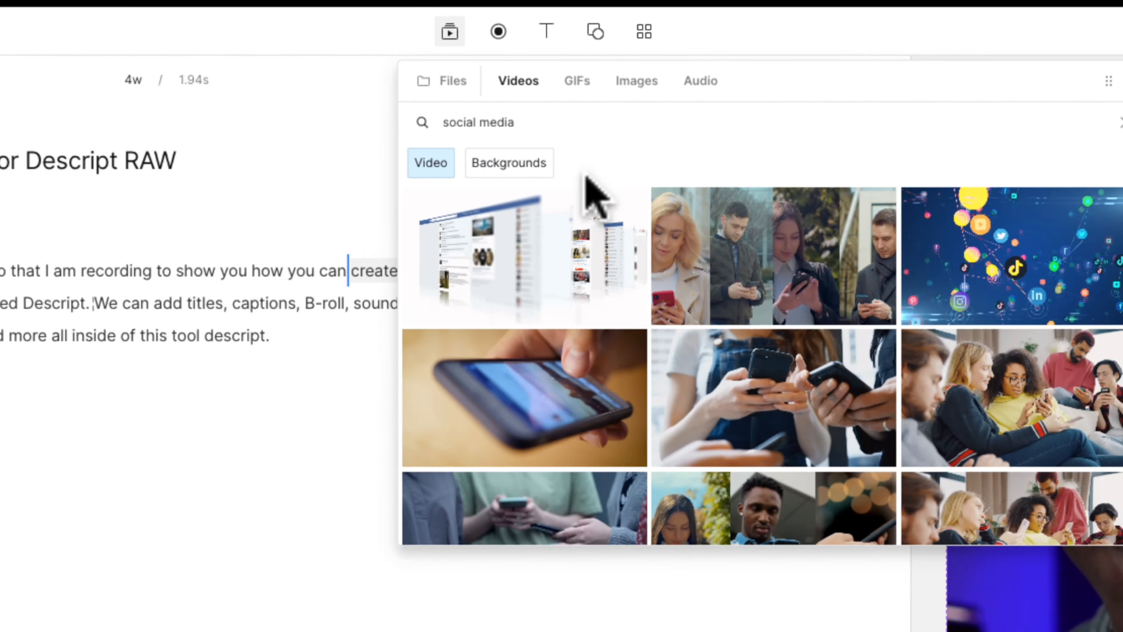
# Add the multiscreen smartphone-users clip over "create social media videos" and move it down to the lower part of the frame, about Y 3134.
pyautogui.scroll(-8, 620, 239)
pyautogui.moveTo(696, 201); pyautogui.dragTo(479, 126)
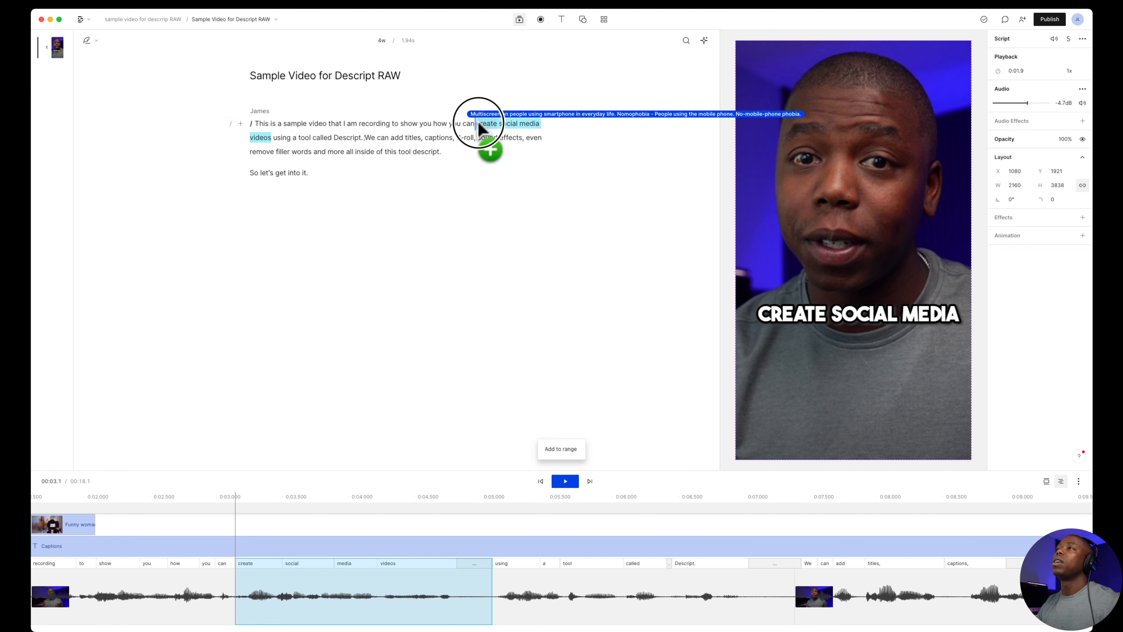
pyautogui.moveTo(479, 126); pyautogui.dragTo(479, 126)
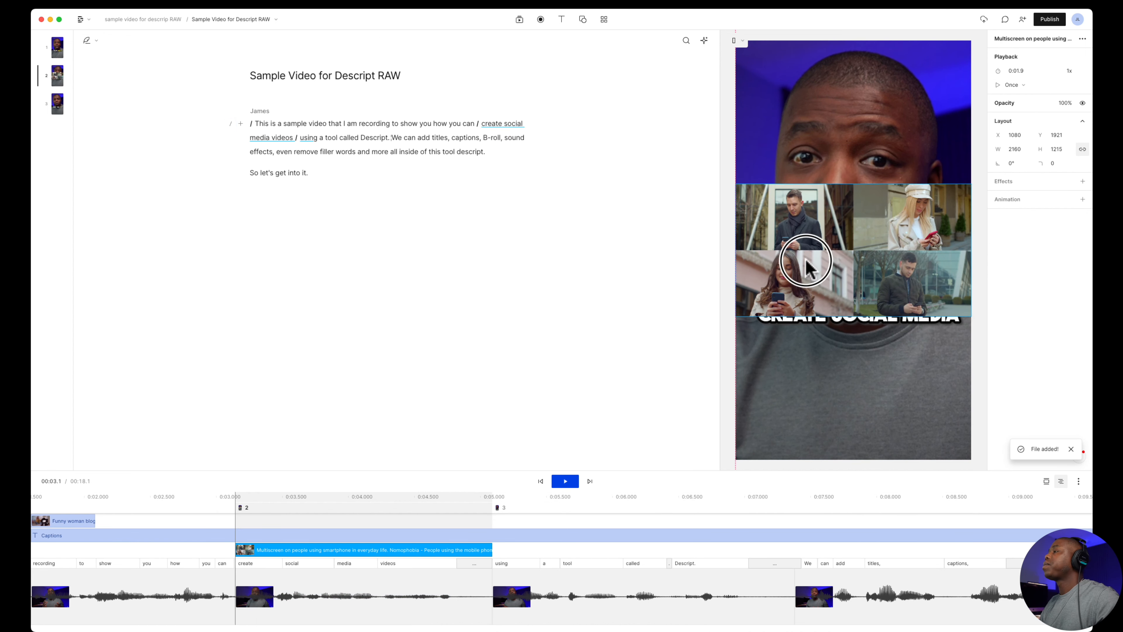
pyautogui.moveTo(806, 261); pyautogui.dragTo(807, 388)
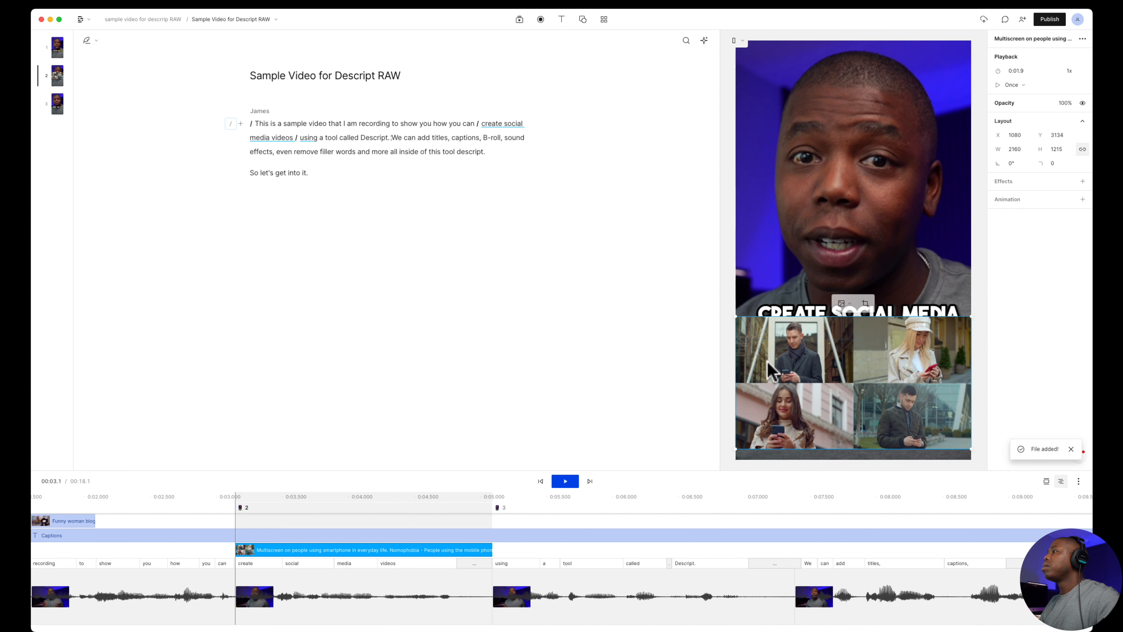
# Shrink the multiscreen smartphone clip to about 1571 × 884, rotate it about -2°, and center it below the captions near Y 3104.
pyautogui.moveTo(732, 318); pyautogui.dragTo(847, 378)
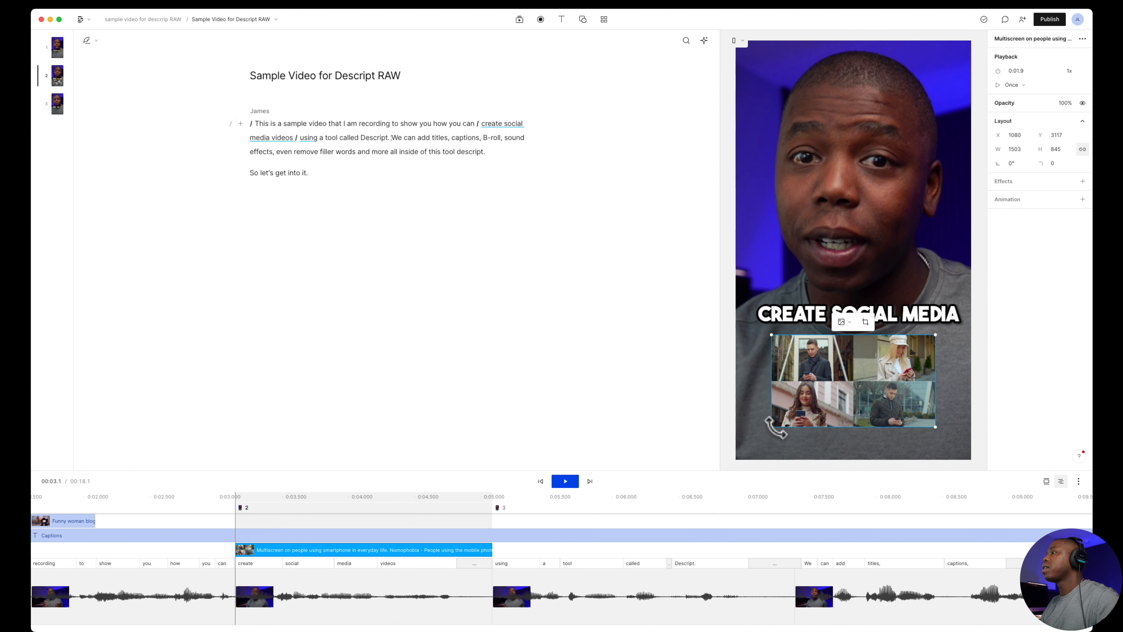
pyautogui.moveTo(773, 428); pyautogui.dragTo(766, 433)
pyautogui.moveTo(832, 397); pyautogui.dragTo(838, 396)
pyautogui.moveTo(1012, 169); pyautogui.dragTo(1010, 166)
pyautogui.moveTo(866, 373); pyautogui.dragTo(865, 362)
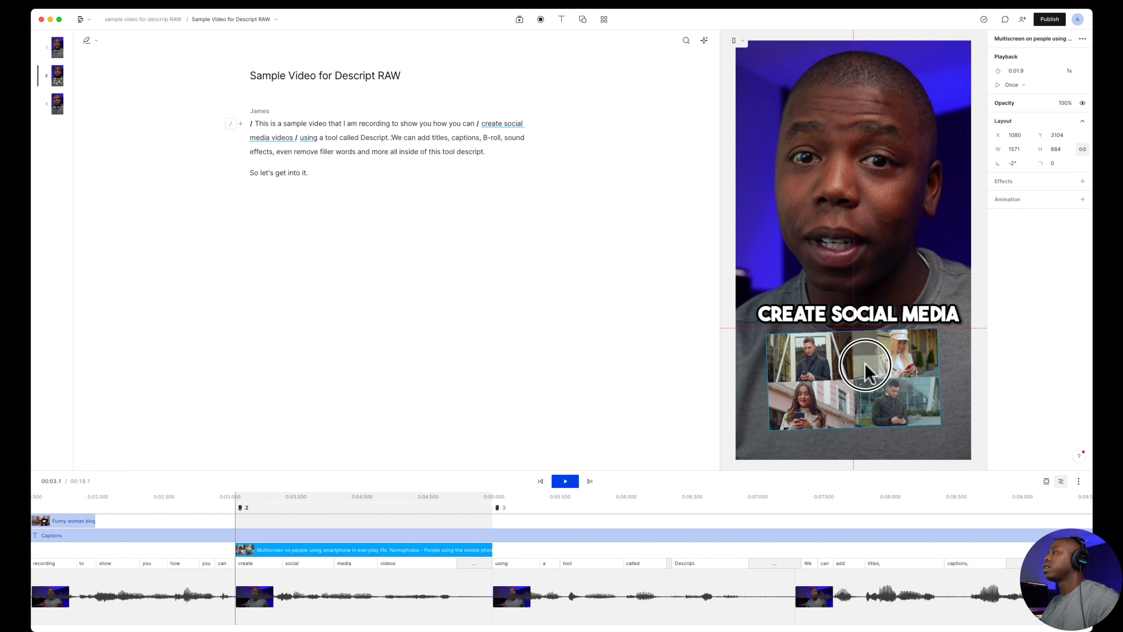
# Play the composition from about 2.6 s to check the multiscreen clip's placement.
pyautogui.click(165, 513)
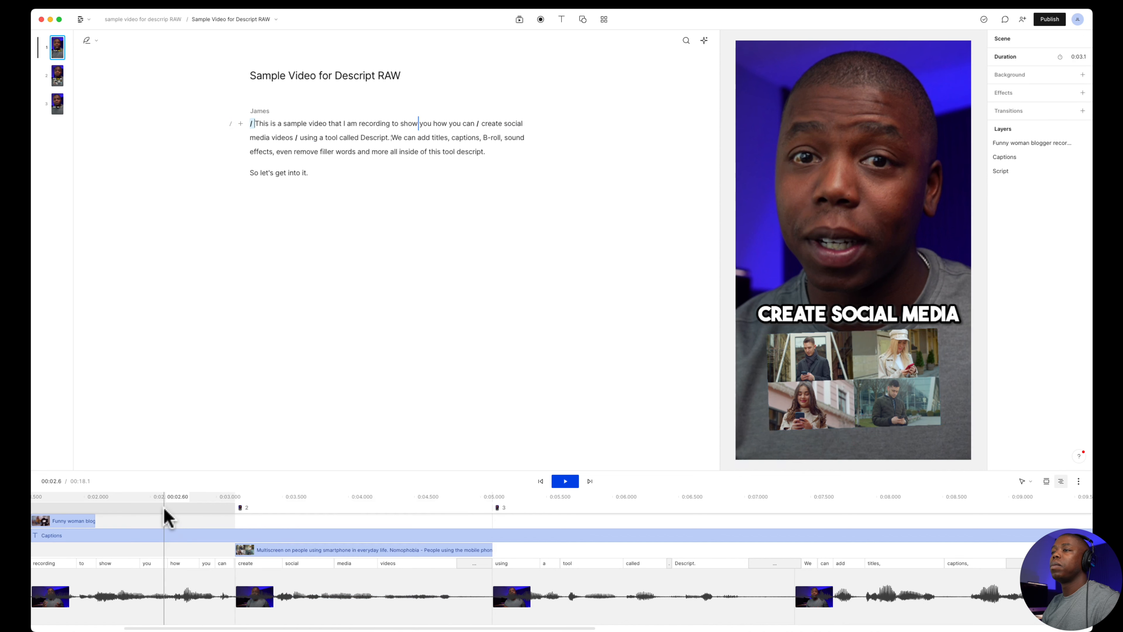
pyautogui.press('space')
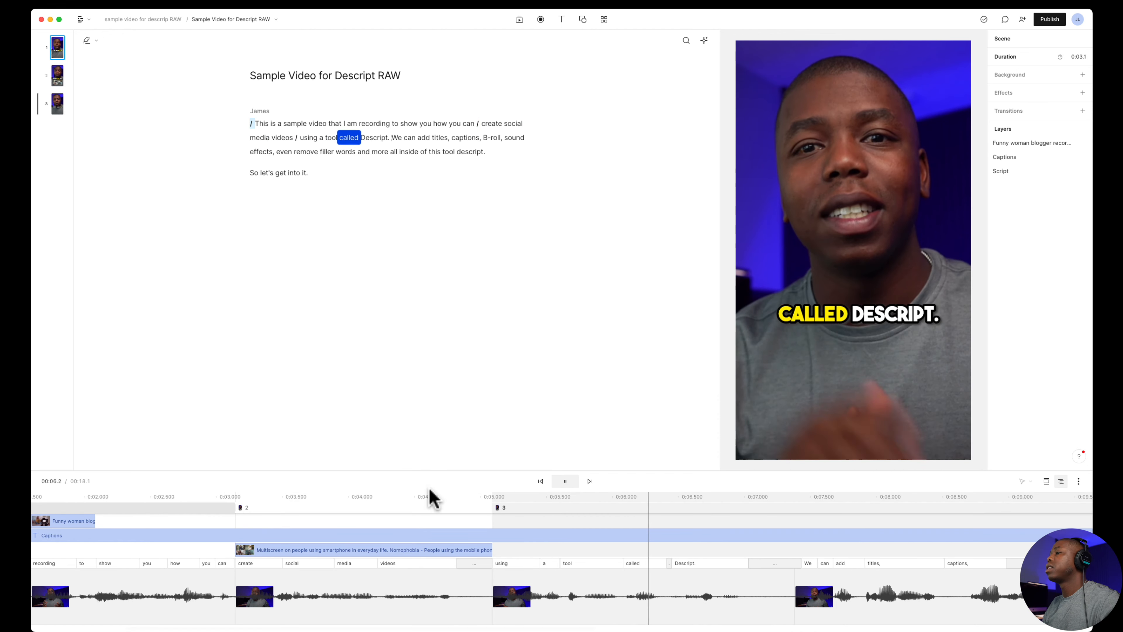
pyautogui.click(394, 509)
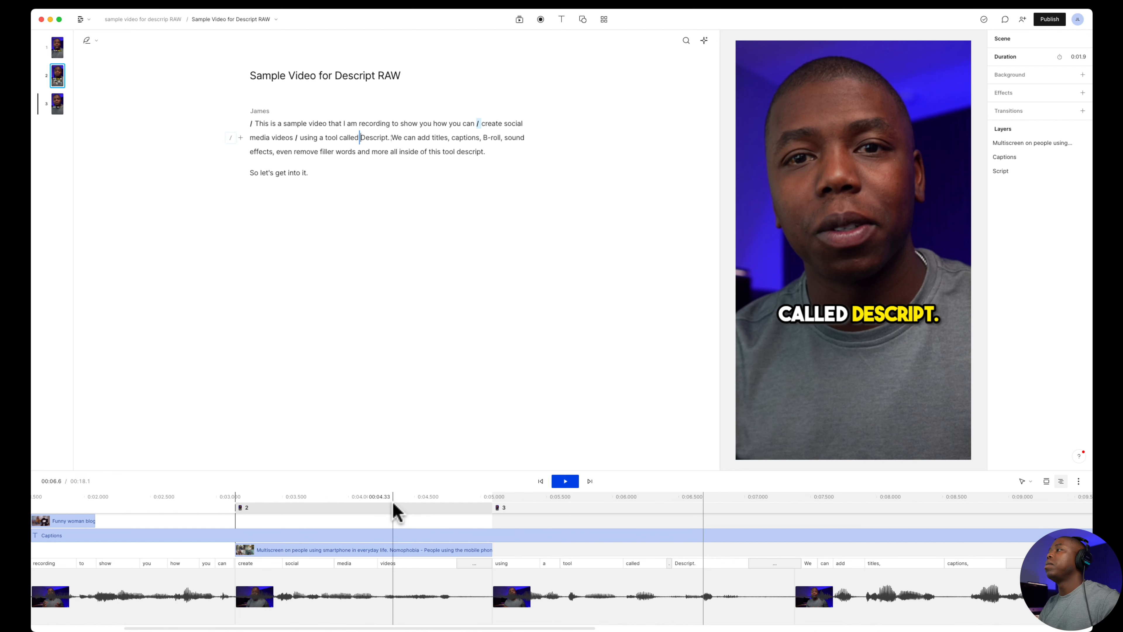
# Import descript logo.png from the Downloads folder and add it at the word "Descript." in the script.
pyautogui.moveTo(363, 137); pyautogui.dragTo(384, 138)
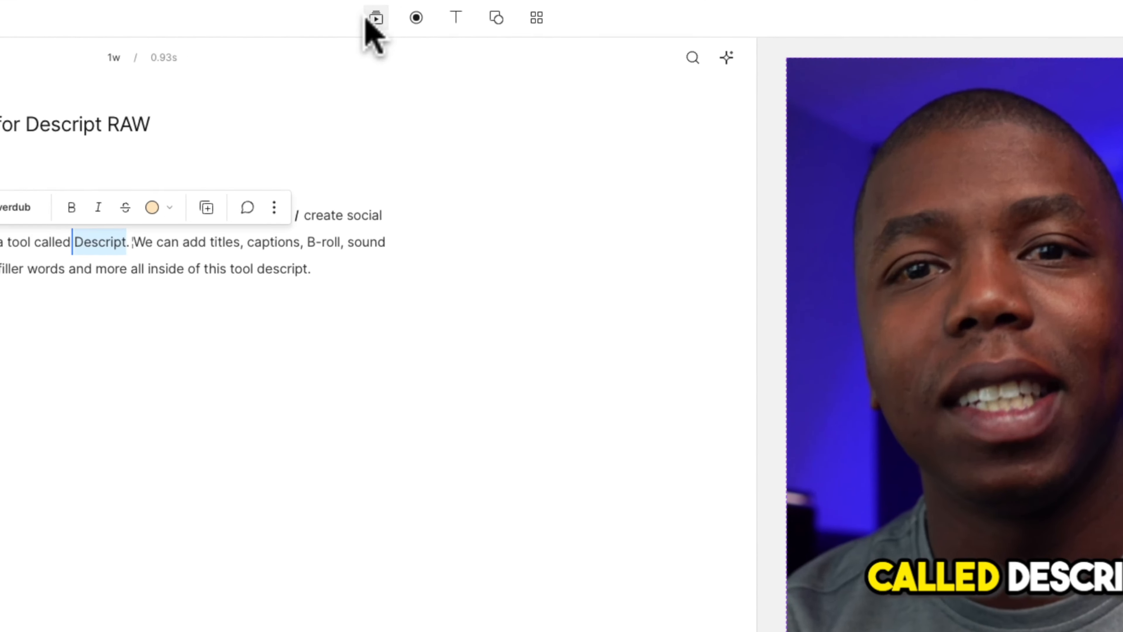
pyautogui.click(517, 19)
pyautogui.click(265, 73)
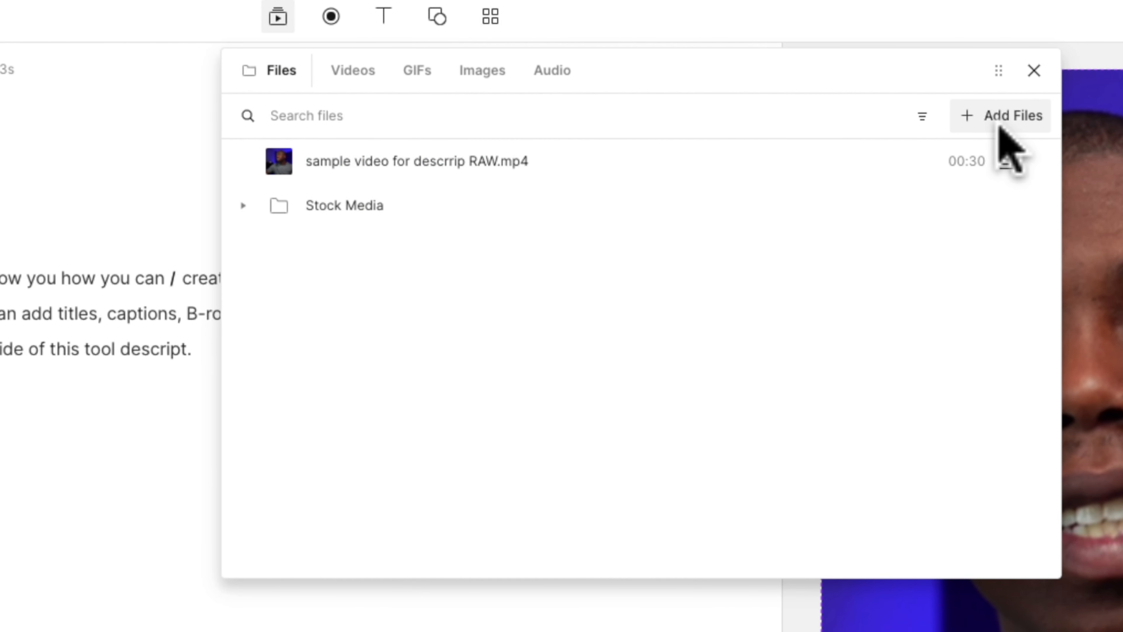
pyautogui.click(1020, 126)
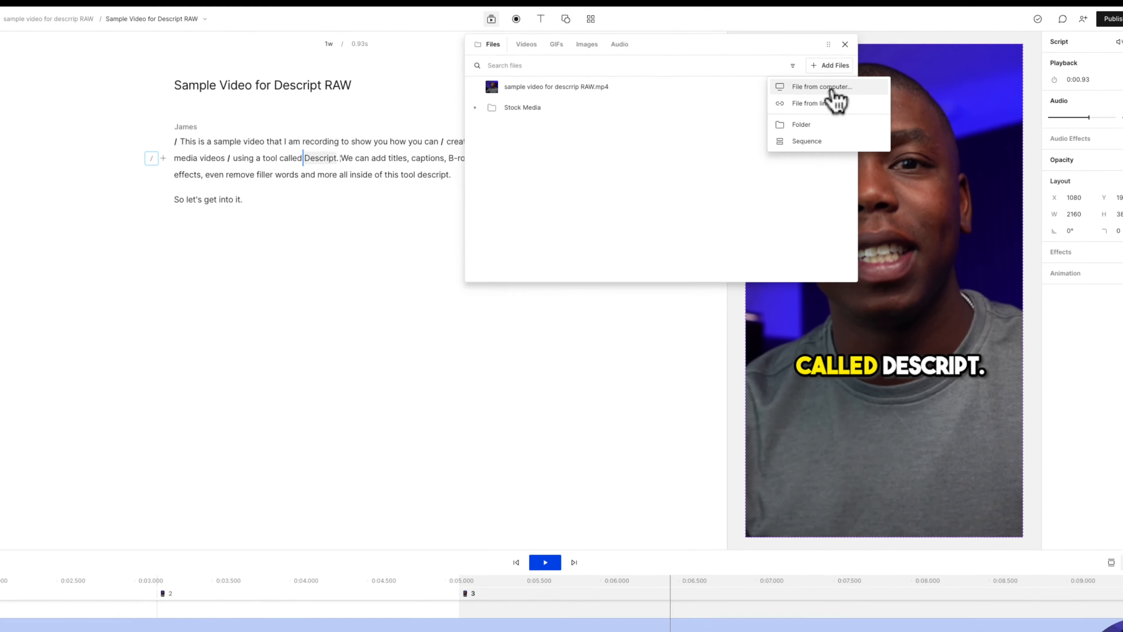
pyautogui.click(1004, 162)
pyautogui.click(526, 309)
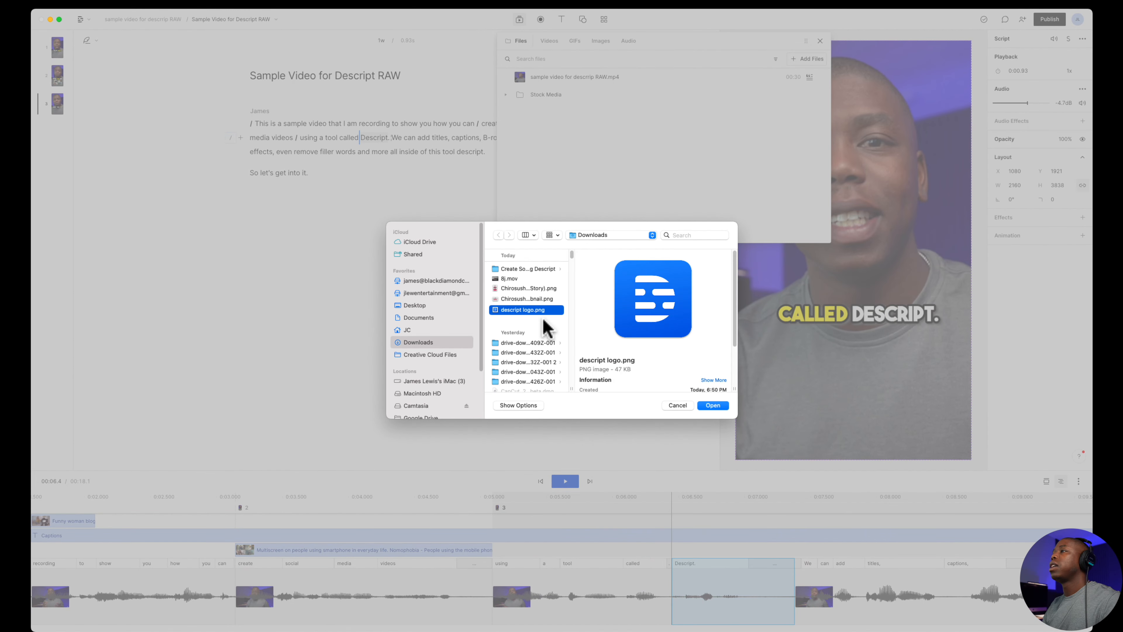
pyautogui.click(705, 406)
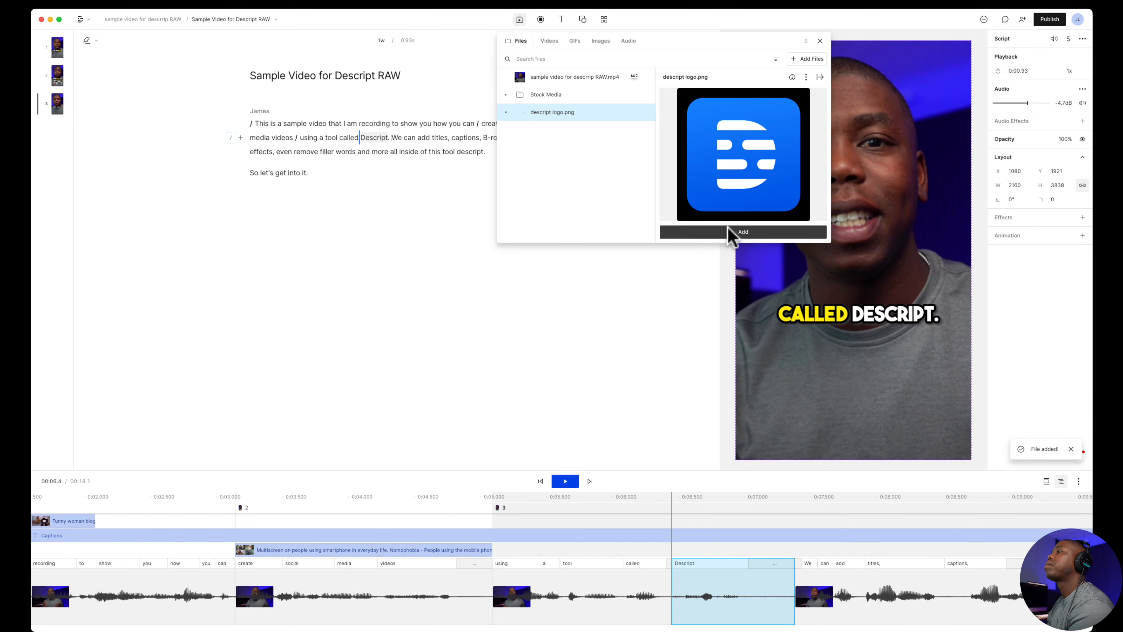
pyautogui.click(731, 231)
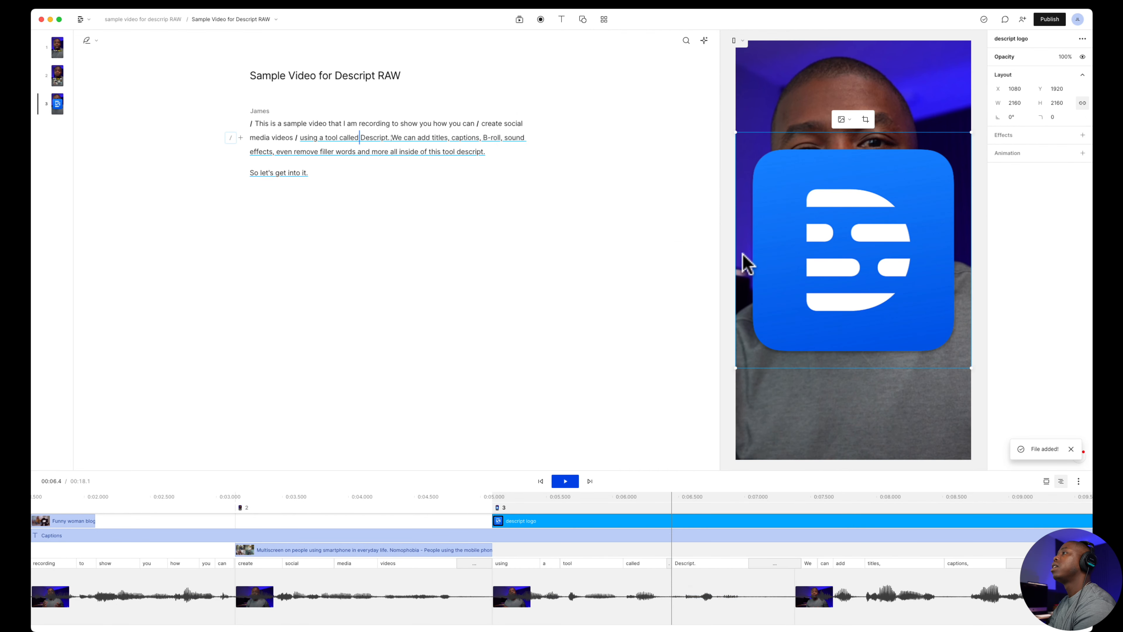
# Shrink the Descript logo to about 975 × 975 and center it below the captions at about X 1080, Y 3215.
pyautogui.moveTo(848, 238); pyautogui.dragTo(854, 315)
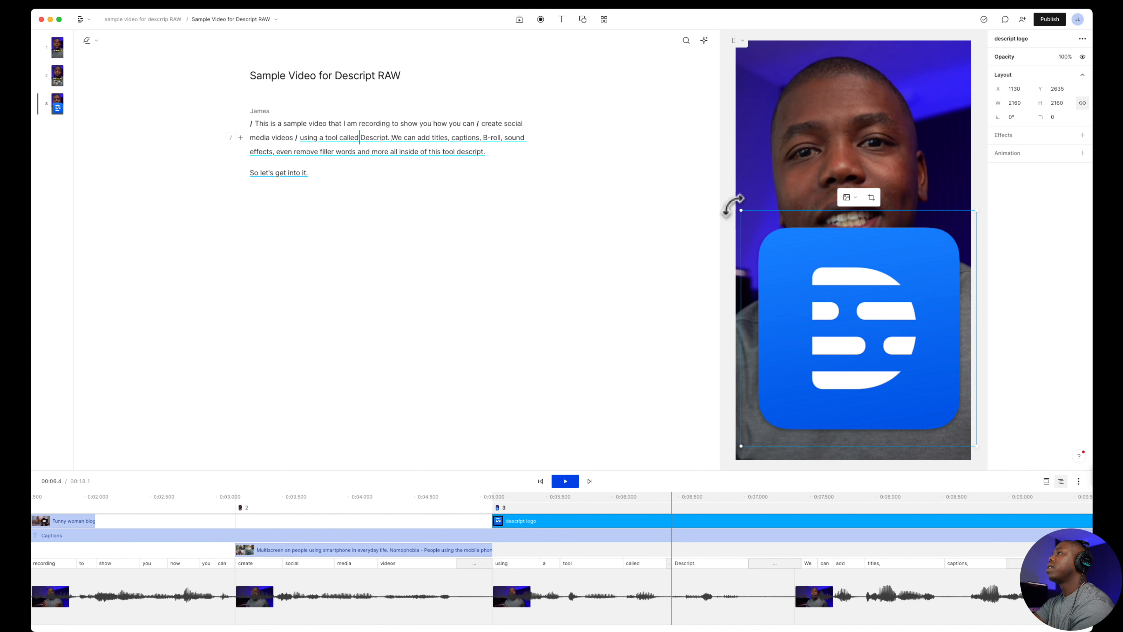
pyautogui.moveTo(742, 210); pyautogui.dragTo(868, 329)
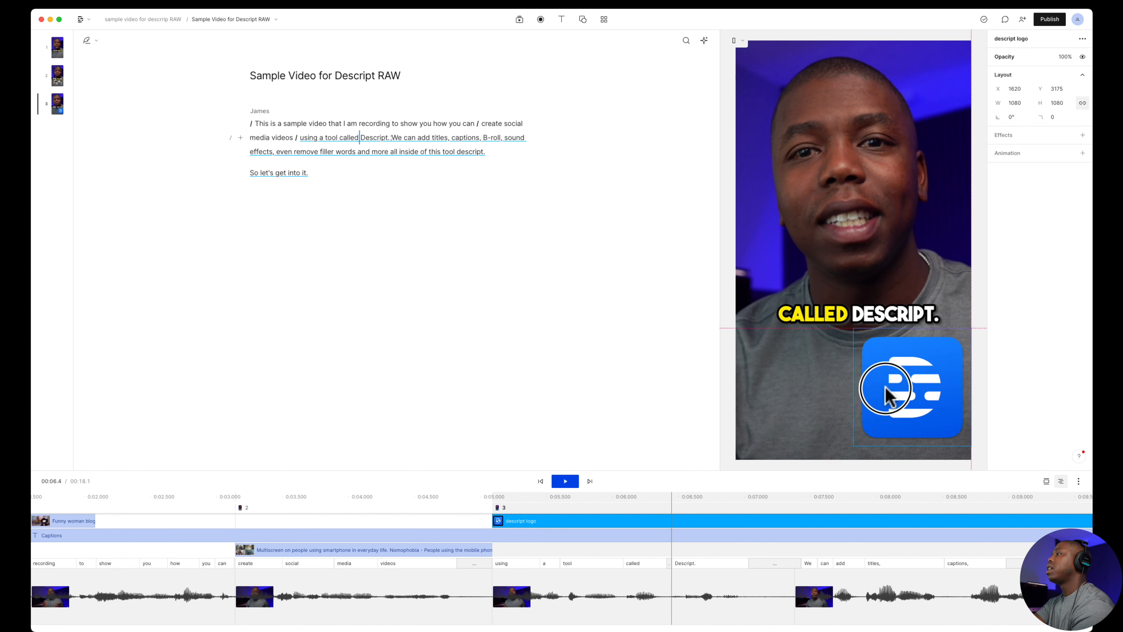
pyautogui.moveTo(893, 394); pyautogui.dragTo(852, 387)
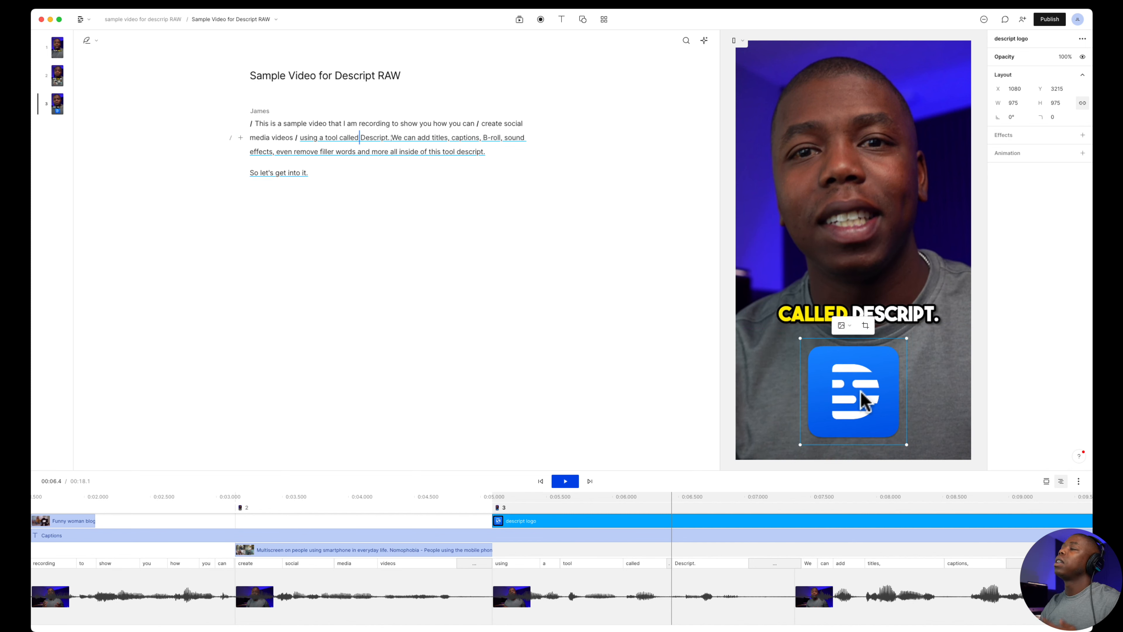
# Insert a title text layer over the words "We can add titles," in the script.
pyautogui.moveTo(391, 137); pyautogui.dragTo(432, 137)
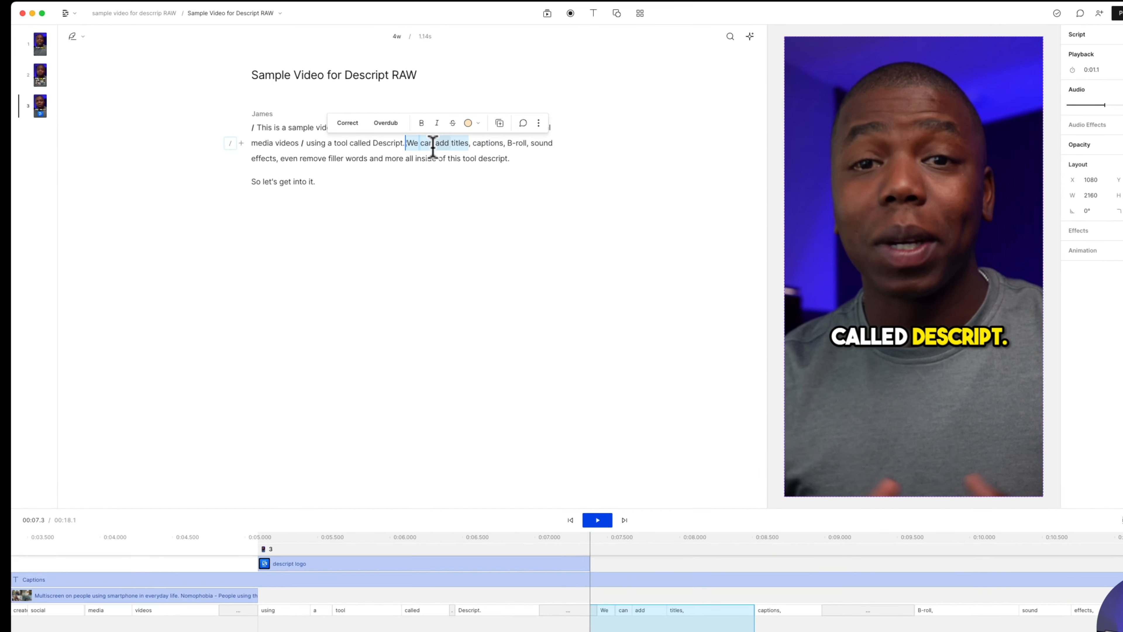
pyautogui.rightClick(415, 137)
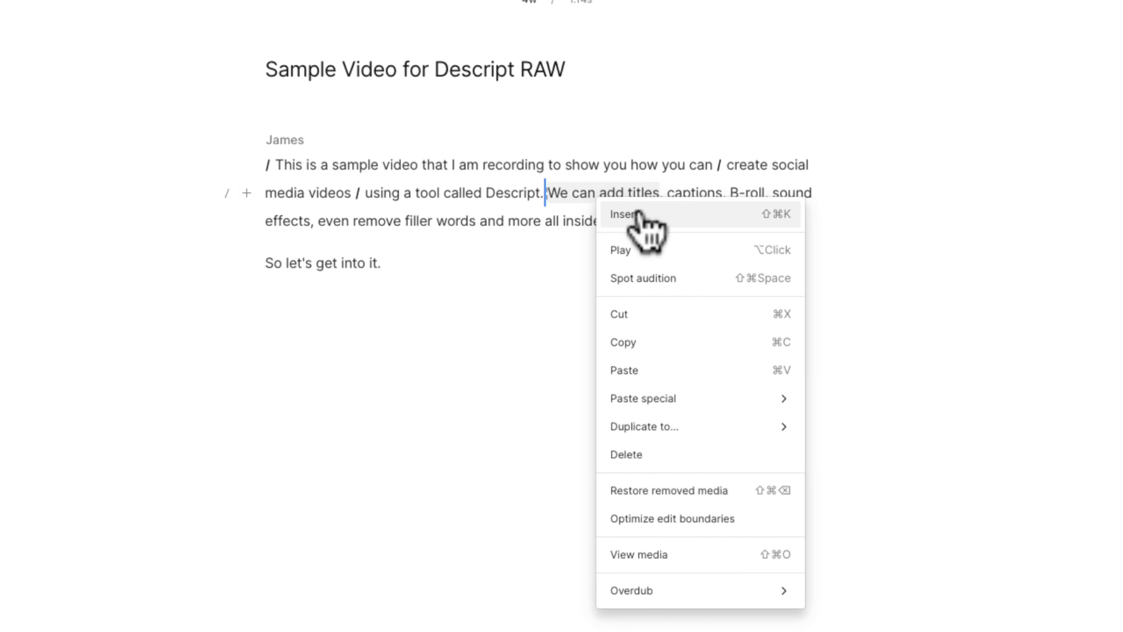
pyautogui.click(630, 215)
pyautogui.scroll(-5, 721, 495)
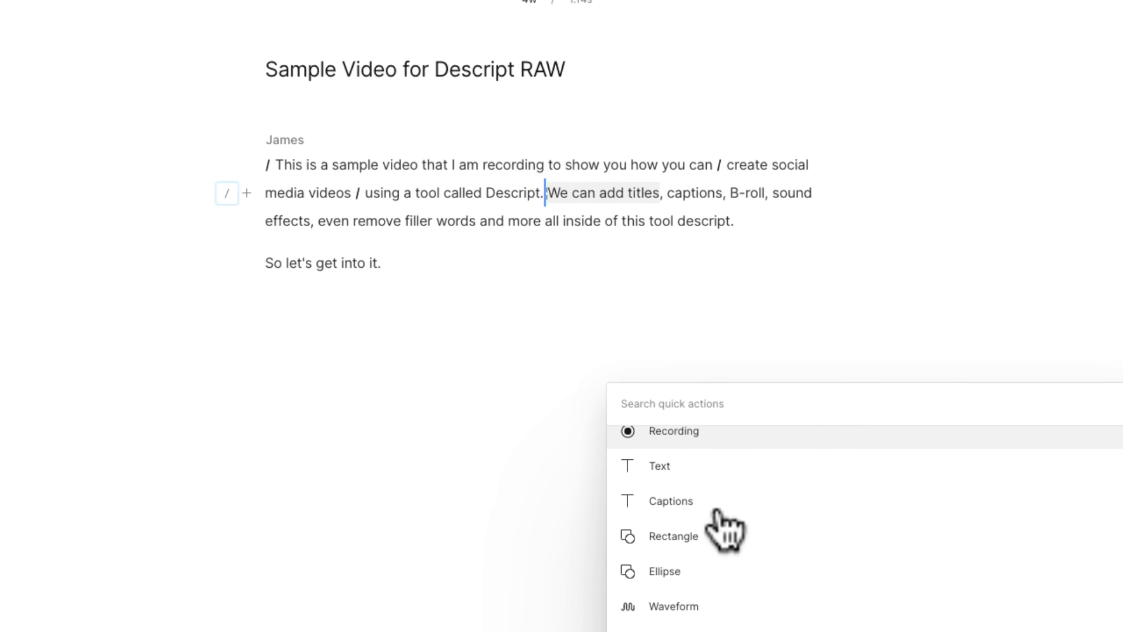
pyautogui.click(721, 479)
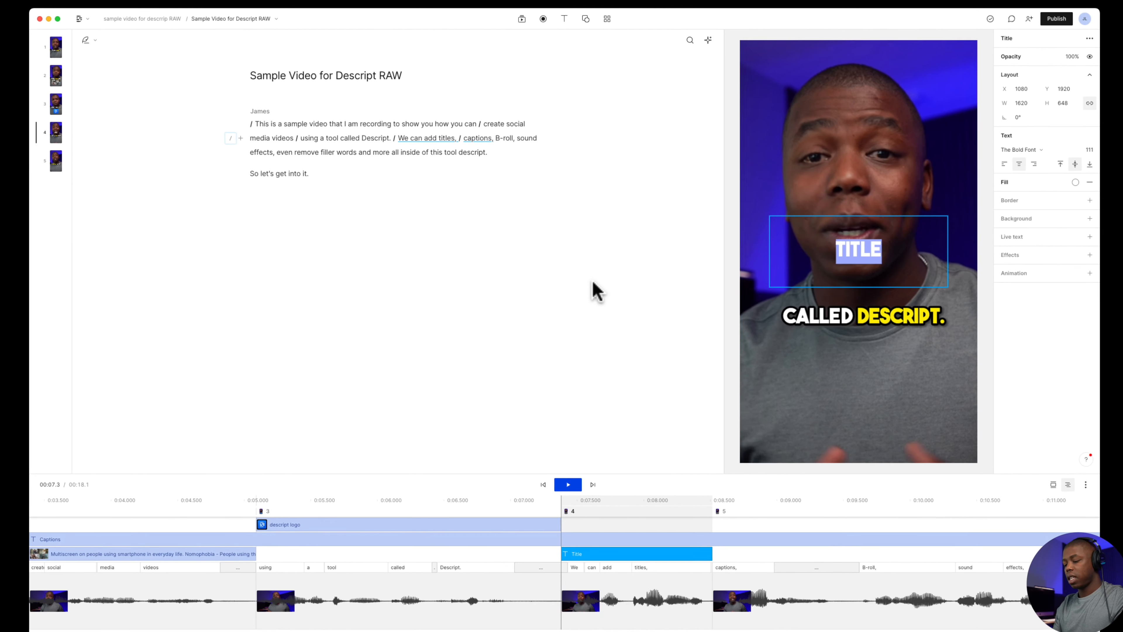
# Set the title text to "This is a Sample Title", resize it to about 1253 × 501 and move it below the captions, near Y 3149.
pyautogui.write('This')
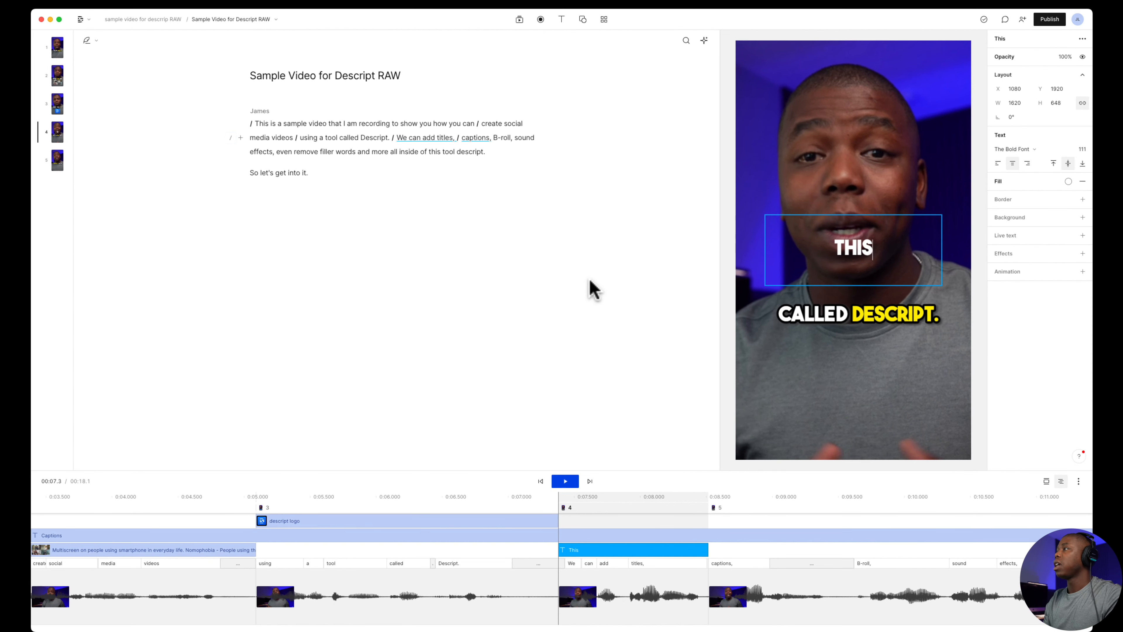
pyautogui.write(' is a ')
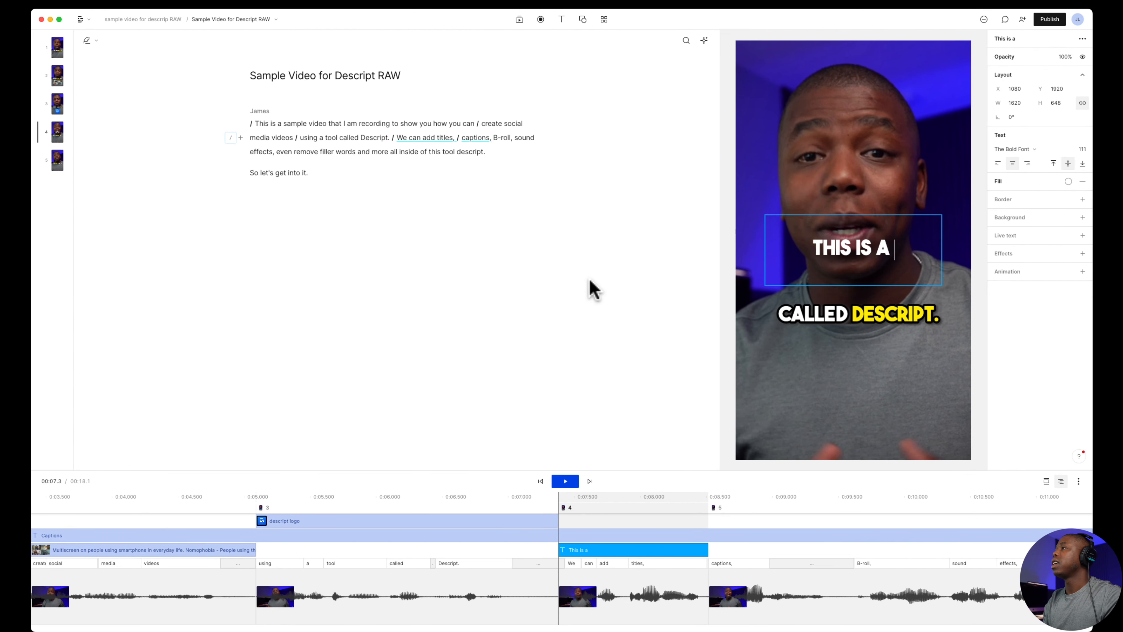
pyautogui.write('Smaple')
pyautogui.press('BackSpace')
pyautogui.press('BackSpace')
pyautogui.press('BackSpace')
pyautogui.press('BackSpace')
pyautogui.press('BackSpace')
pyautogui.write('am')
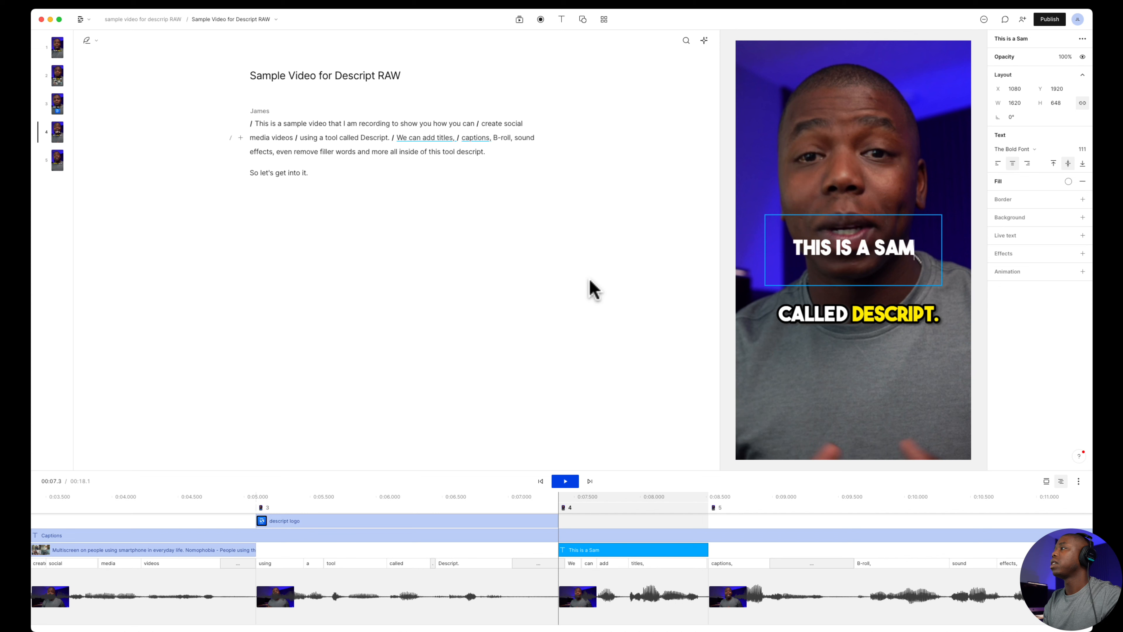
pyautogui.write('ple Title')
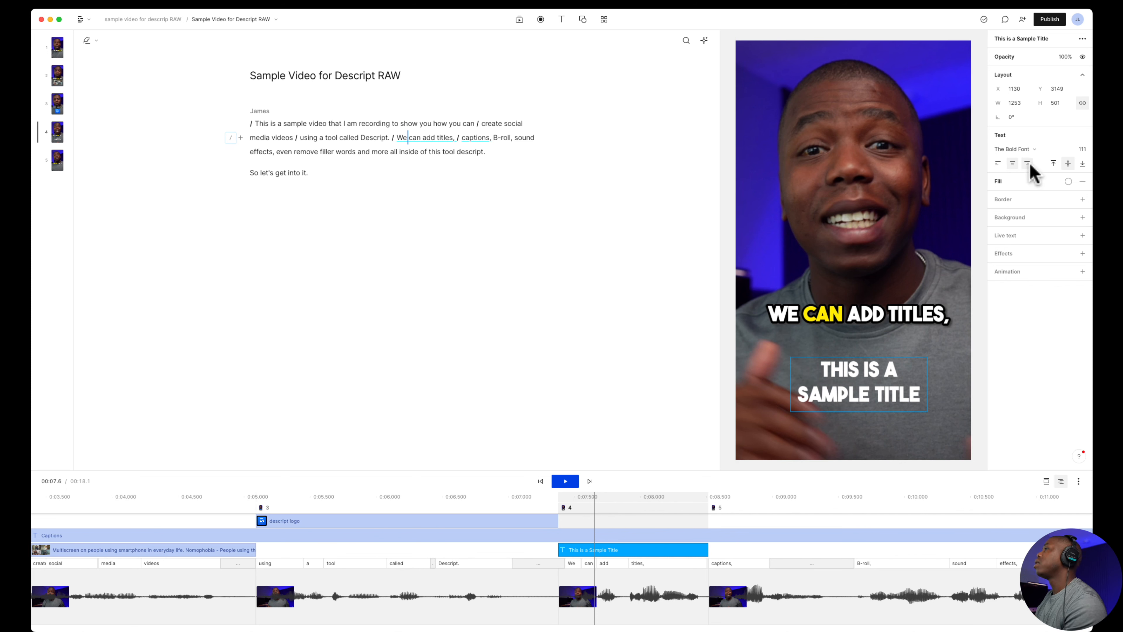
# Change the sample title's font to Roboto Light Italic and give it a black background.
pyautogui.click(1047, 150)
pyautogui.moveTo(1016, 217)
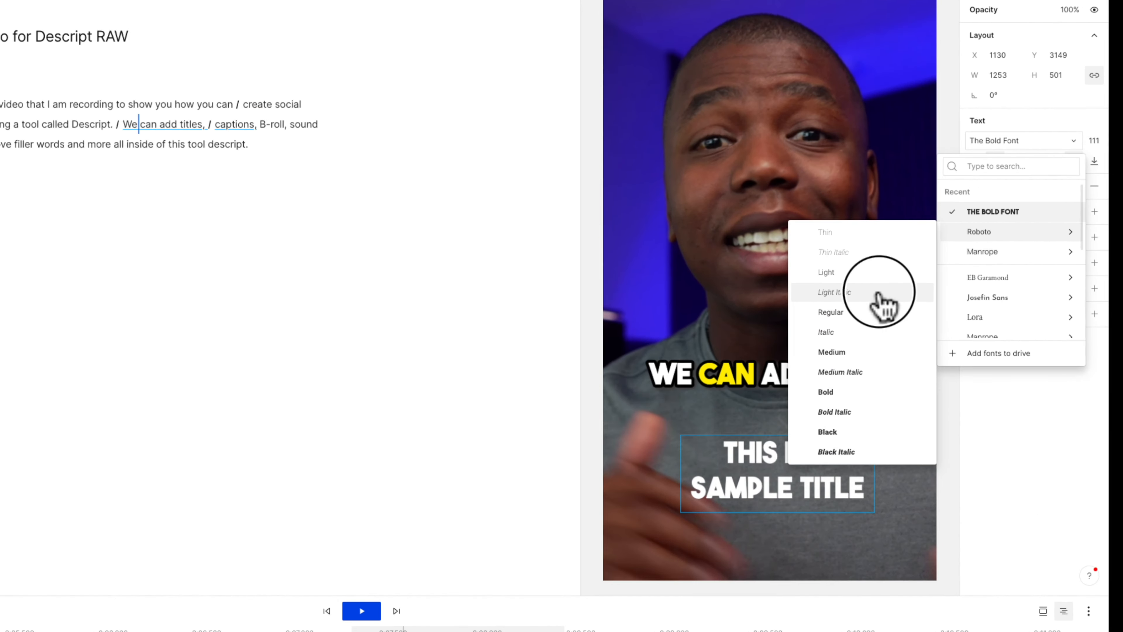
pyautogui.click(928, 256)
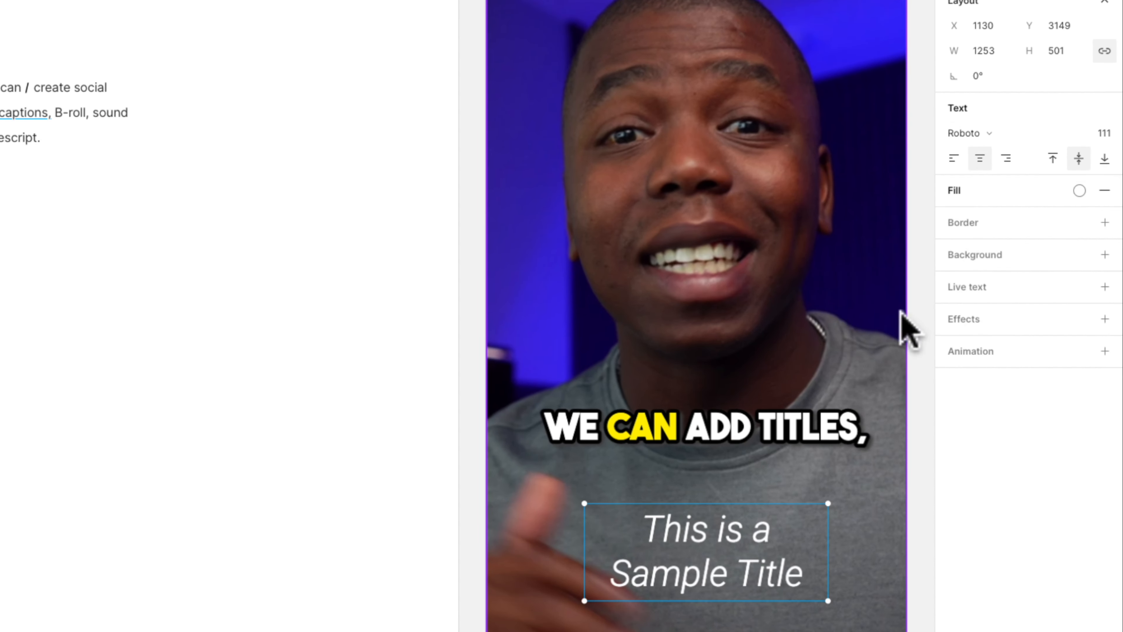
pyautogui.click(1079, 190)
pyautogui.moveTo(1050, 327); pyautogui.dragTo(889, 201)
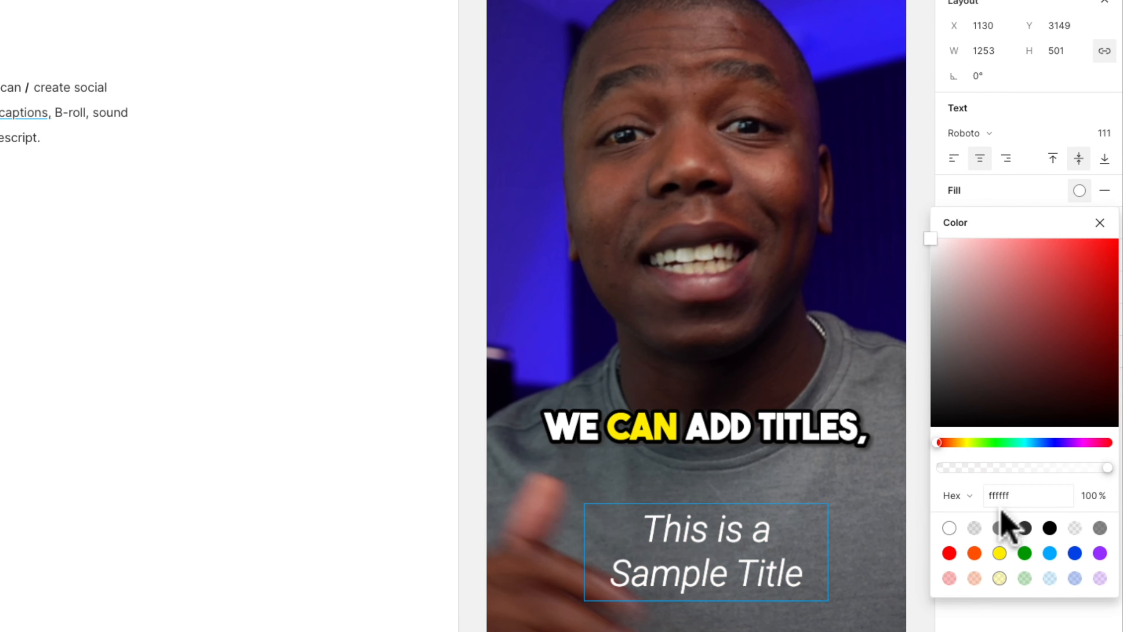
pyautogui.click(1055, 624)
pyautogui.click(1017, 255)
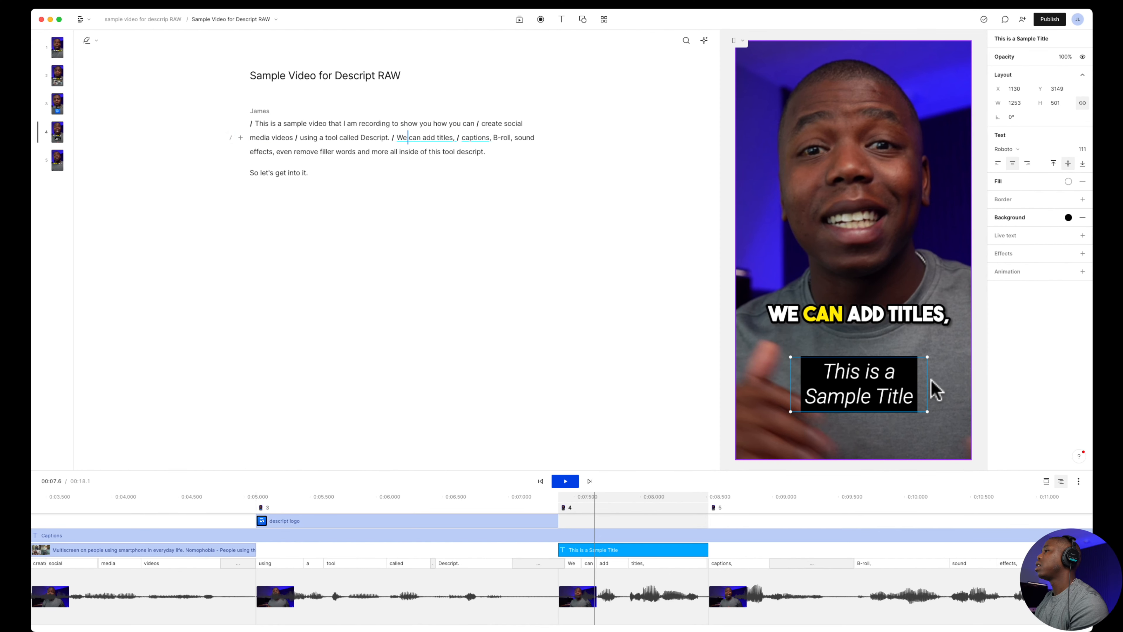
pyautogui.click(116, 112)
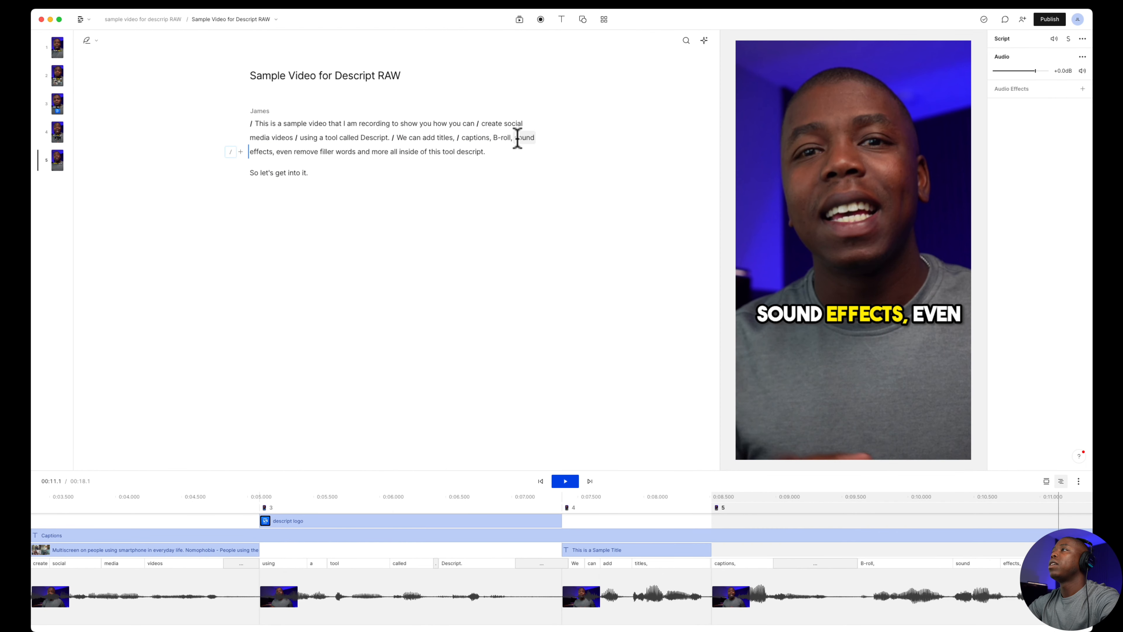
# Select the words "sound effects" in the script and search the stock sound effects for "whip".
pyautogui.doubleClick(529, 138)
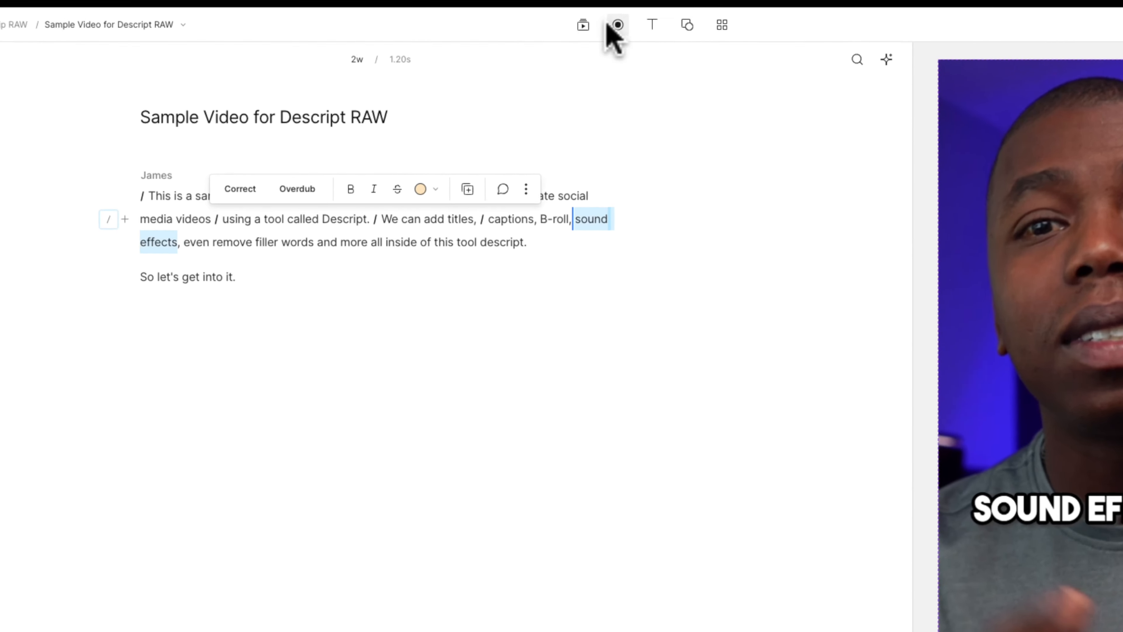
pyautogui.click(519, 19)
pyautogui.click(822, 73)
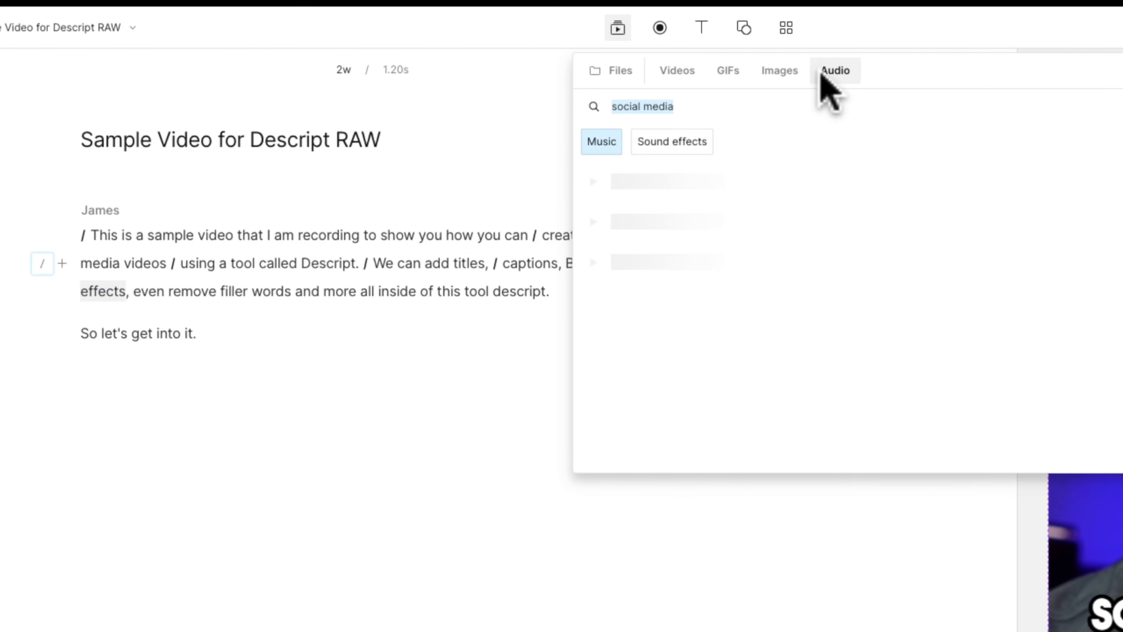
pyautogui.click(698, 106)
pyautogui.hotkey('ctrl', 'a')
pyautogui.write('whip')
pyautogui.click(654, 141)
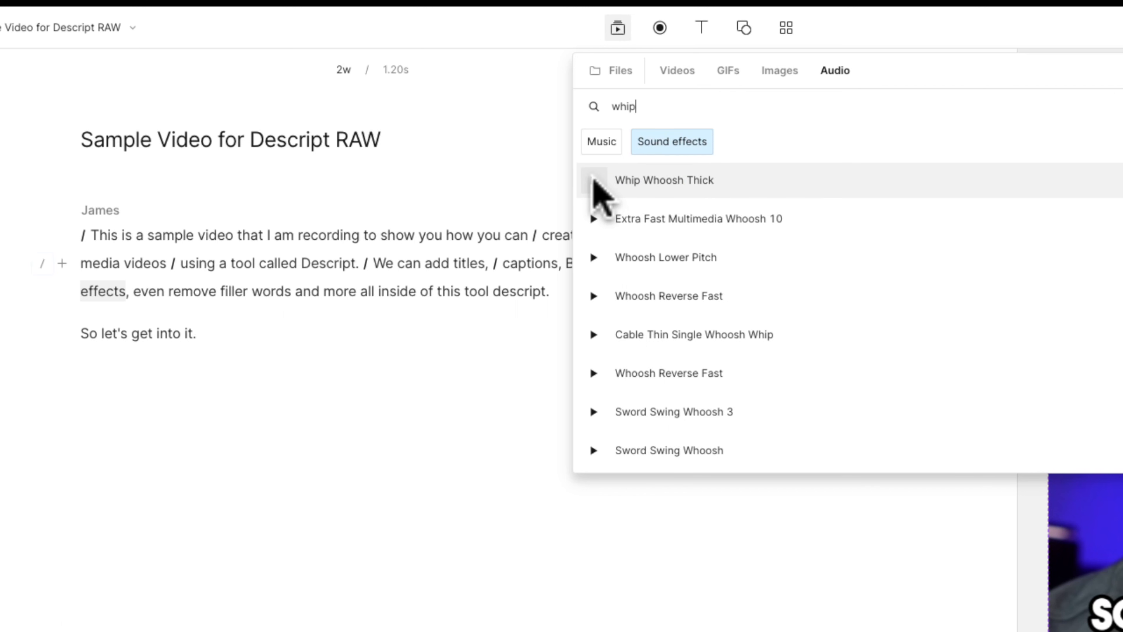
# Audition the whoosh sound effects, including Whip Whoosh Thick, Whoosh Lower Pitch, Sword Swing Whoosh and Extra Fast Multimedia Whoosh 10.
pyautogui.click(593, 180)
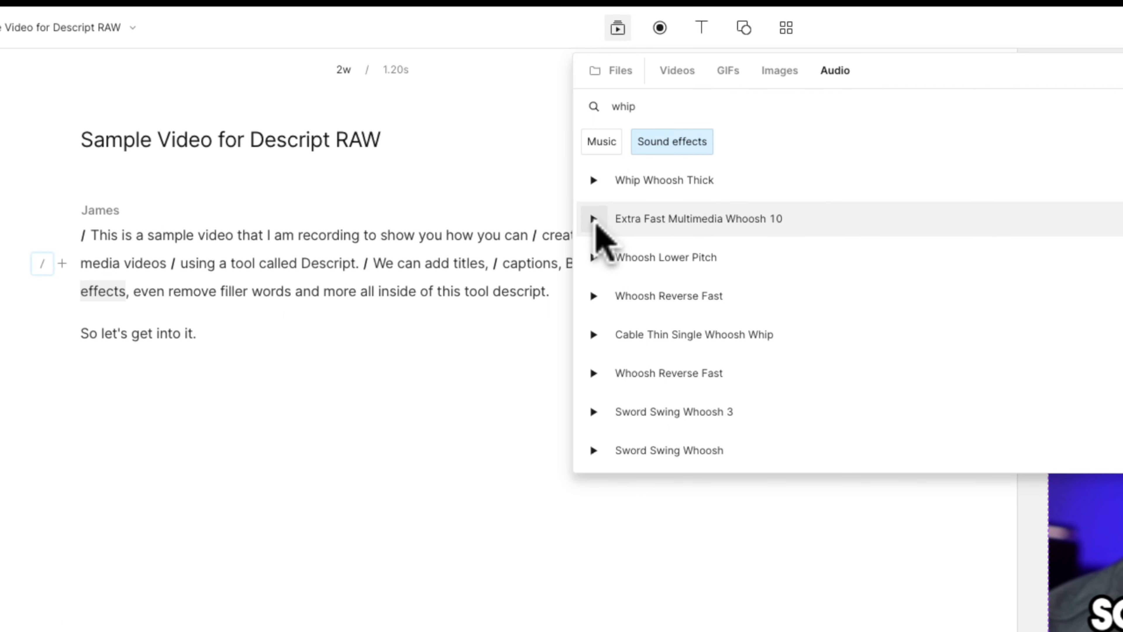
pyautogui.click(594, 219)
pyautogui.click(593, 262)
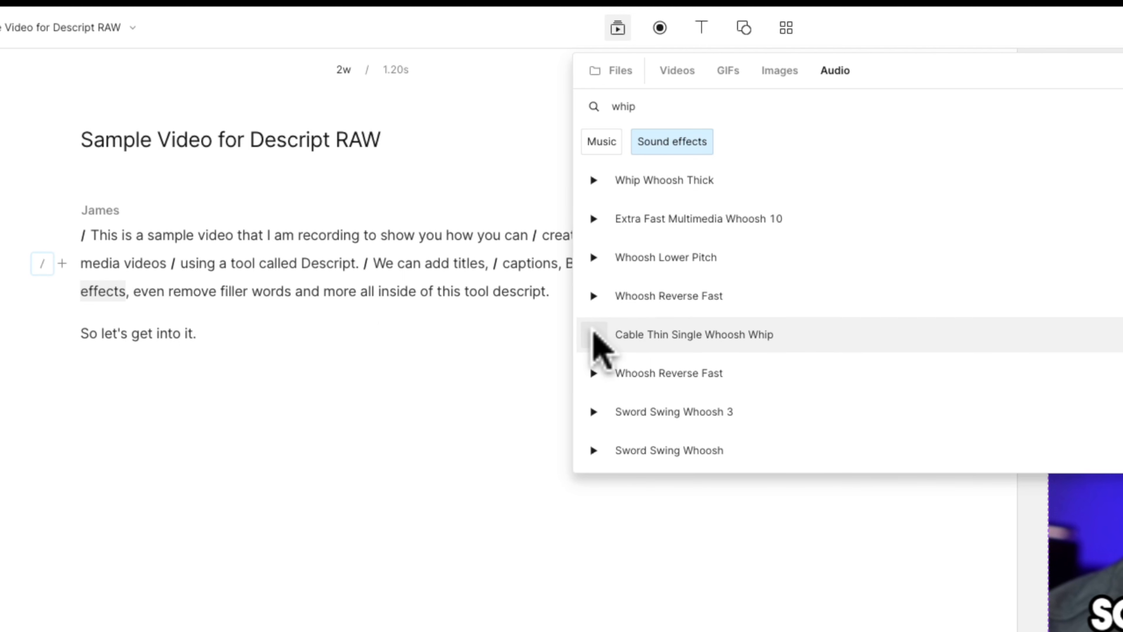
pyautogui.click(593, 372)
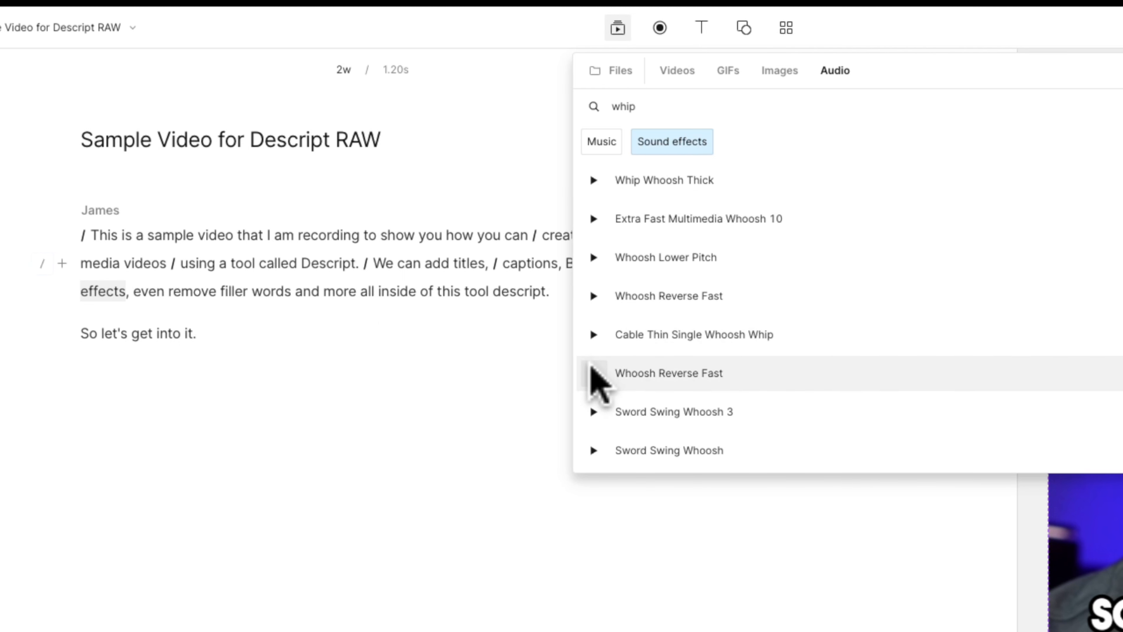
pyautogui.click(594, 411)
pyautogui.click(594, 450)
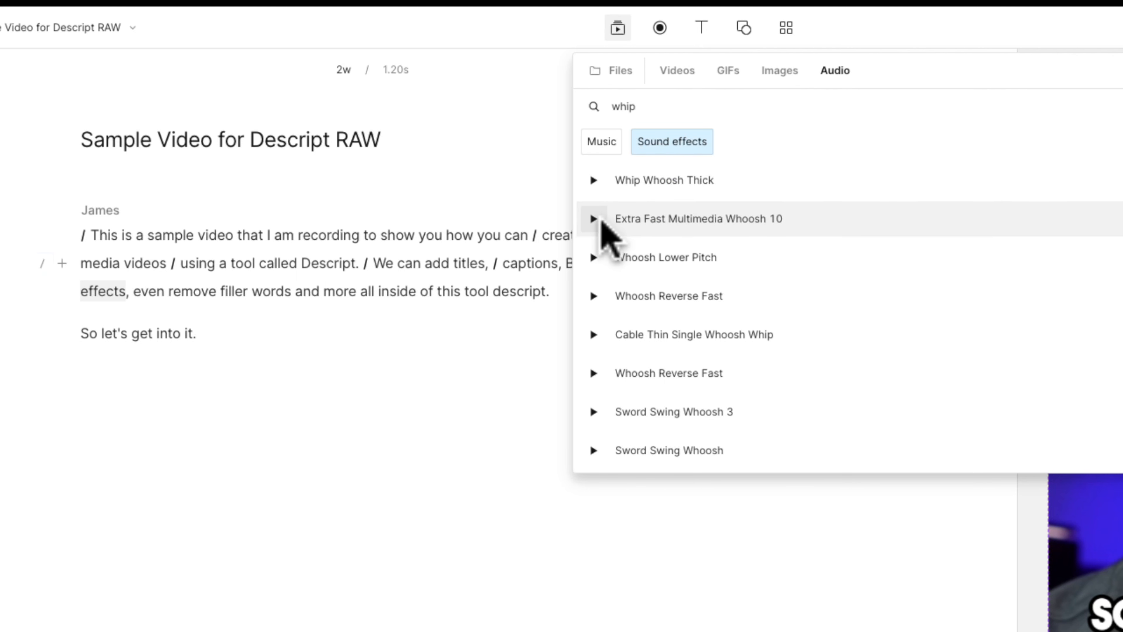
pyautogui.click(596, 258)
pyautogui.click(594, 217)
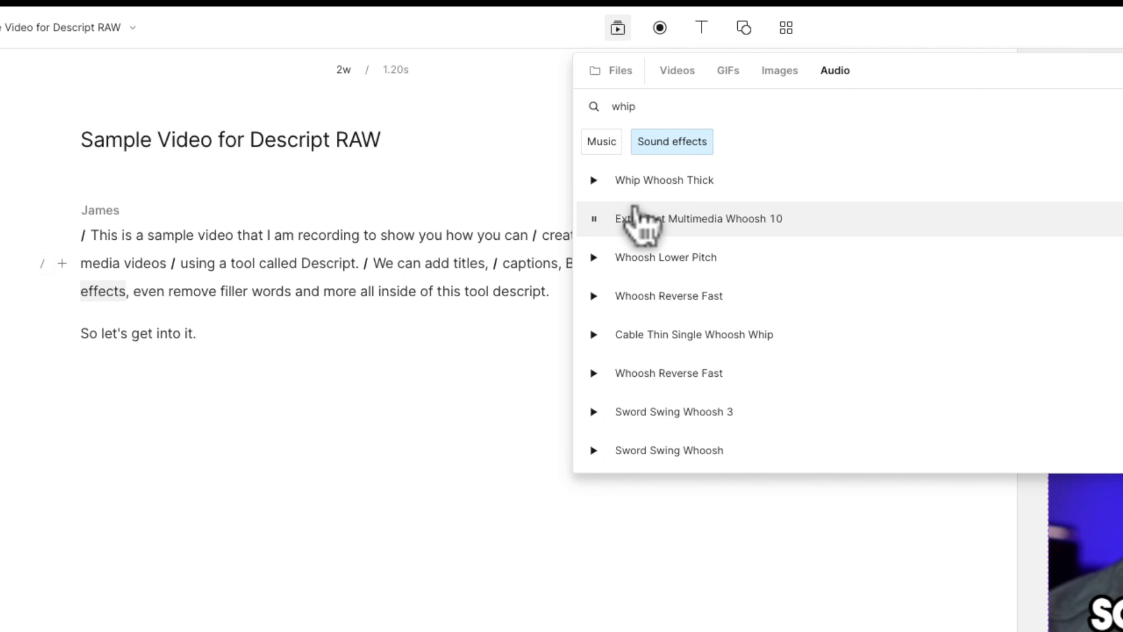
# Add the stock sound effect Extra Fast Multimedia Whoosh 10 to the selected words "sound effects".
pyautogui.moveTo(645, 217); pyautogui.dragTo(527, 268)
pyautogui.click(651, 215)
pyautogui.moveTo(662, 237); pyautogui.dragTo(651, 221)
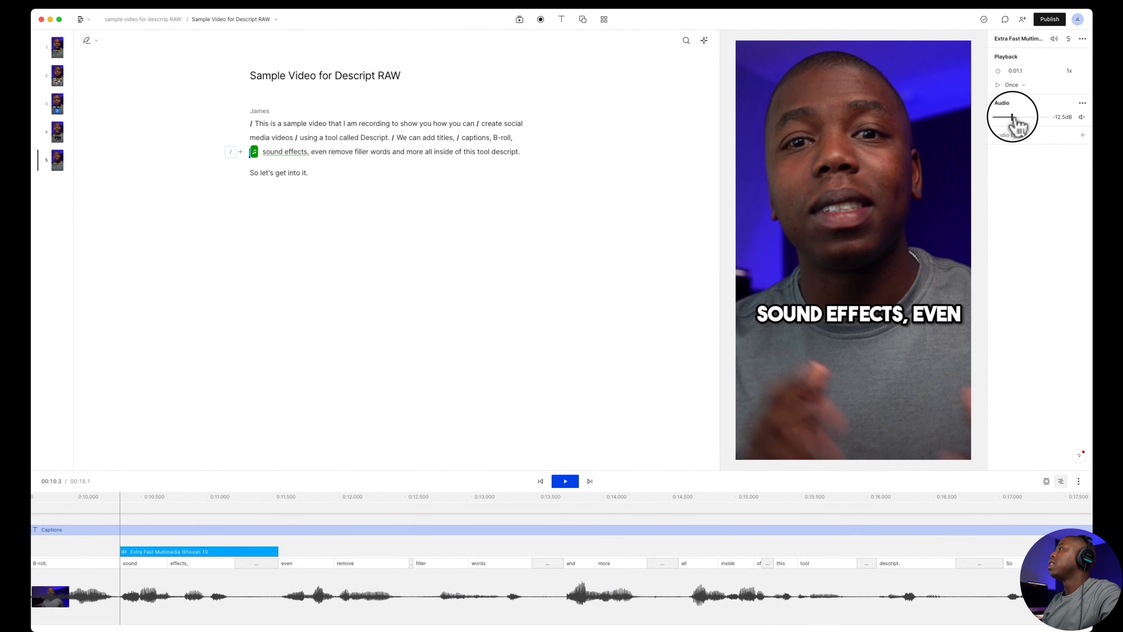
# Look through the audio effects available for the whoosh clip and set its volume to -10.0 dB.
pyautogui.click(1028, 138)
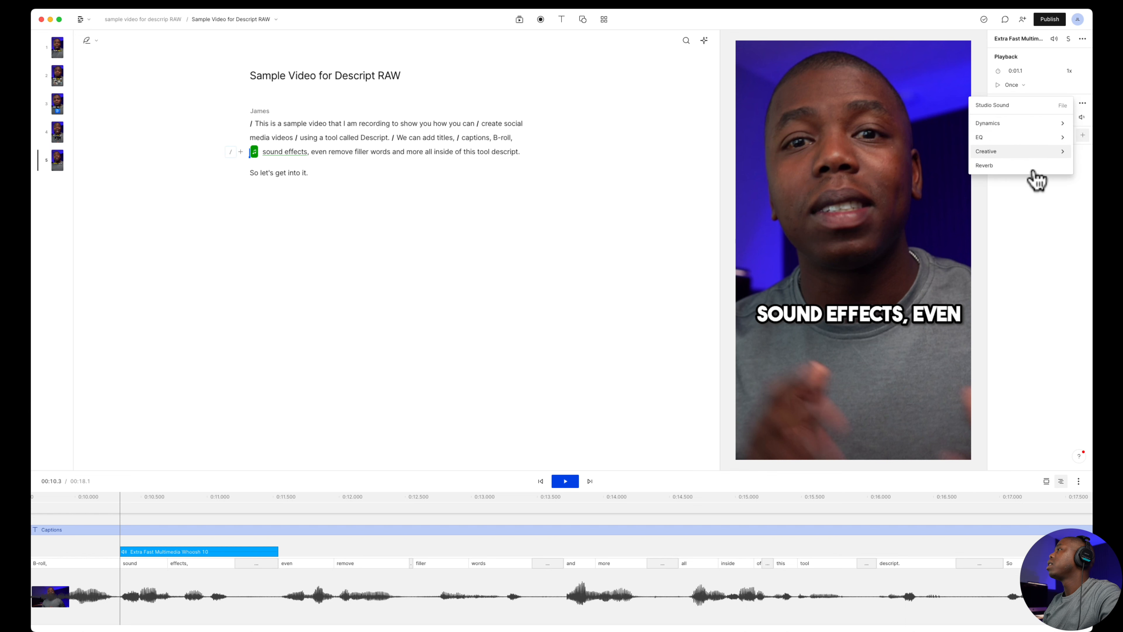
pyautogui.moveTo(1011, 132)
pyautogui.moveTo(1009, 155)
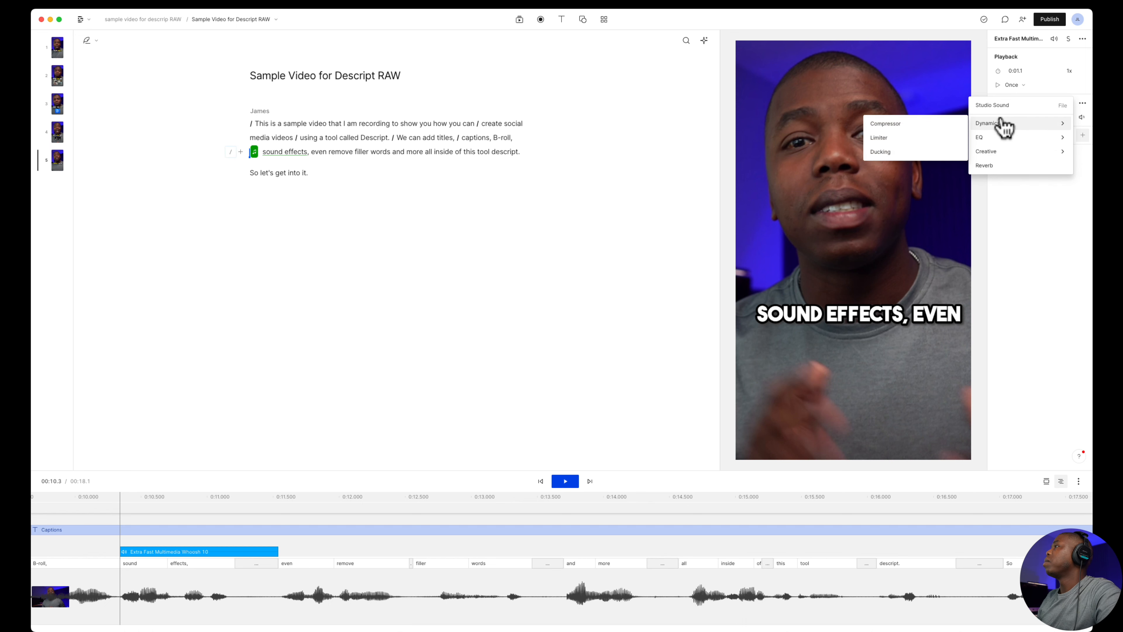
pyautogui.click(1017, 221)
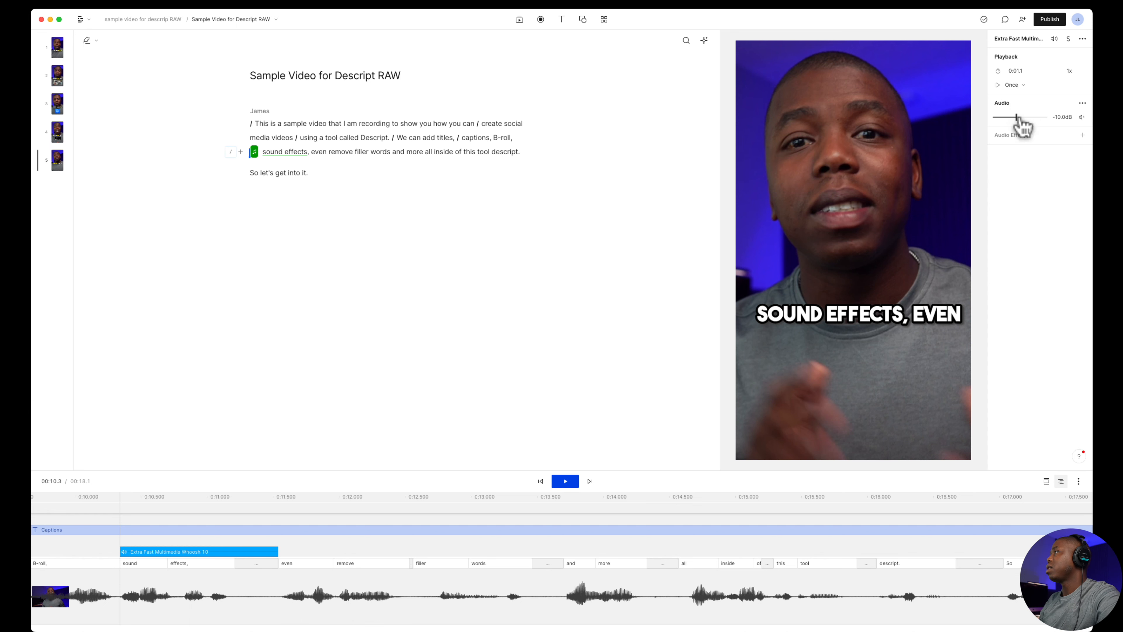
# Play back the part of the script around "sound effects" to check the whoosh.
pyautogui.doubleClick(359, 137)
pyautogui.rightClick(360, 139)
pyautogui.click(376, 166)
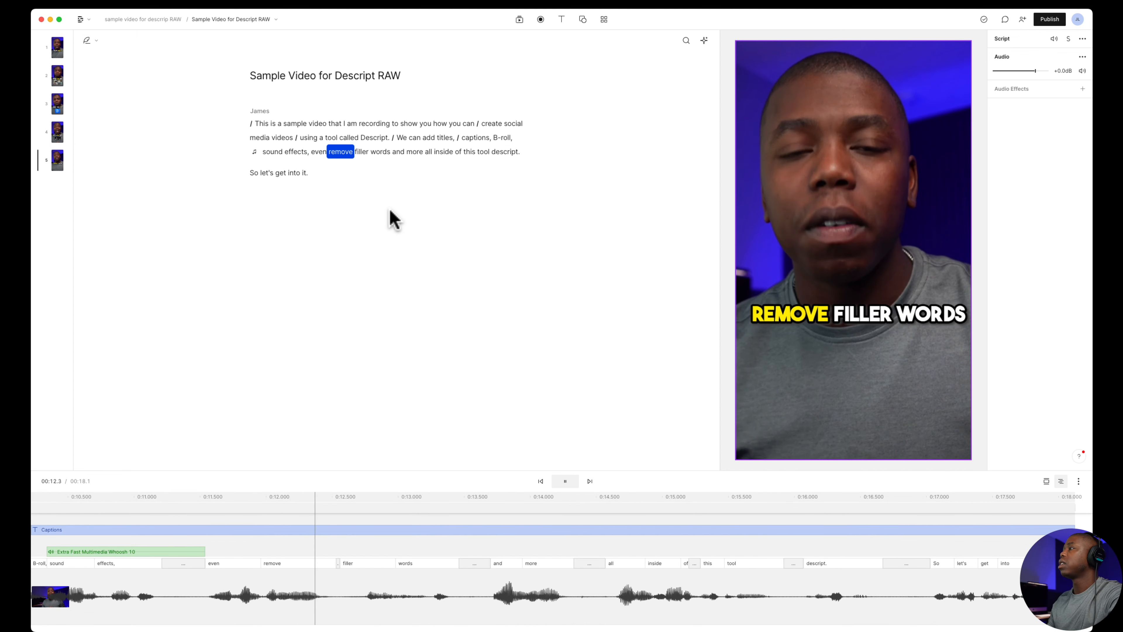
pyautogui.press('space')
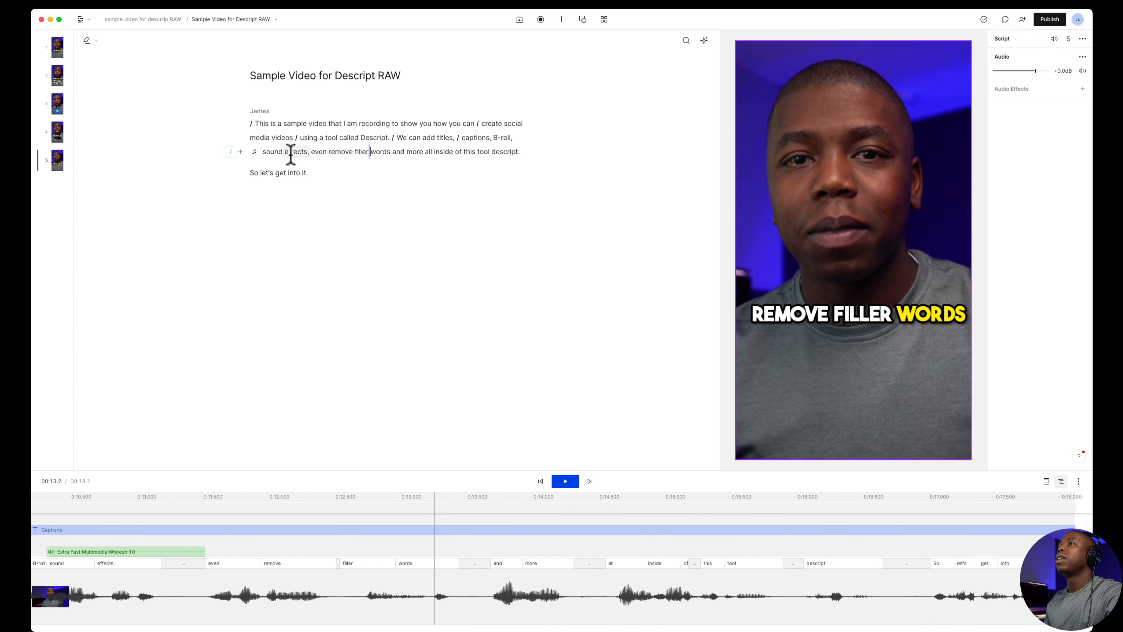
# Select the word "effects" in the script, search the stock sound effects for "chime" and add Chime Bright Flange.
pyautogui.moveTo(285, 153); pyautogui.dragTo(311, 155)
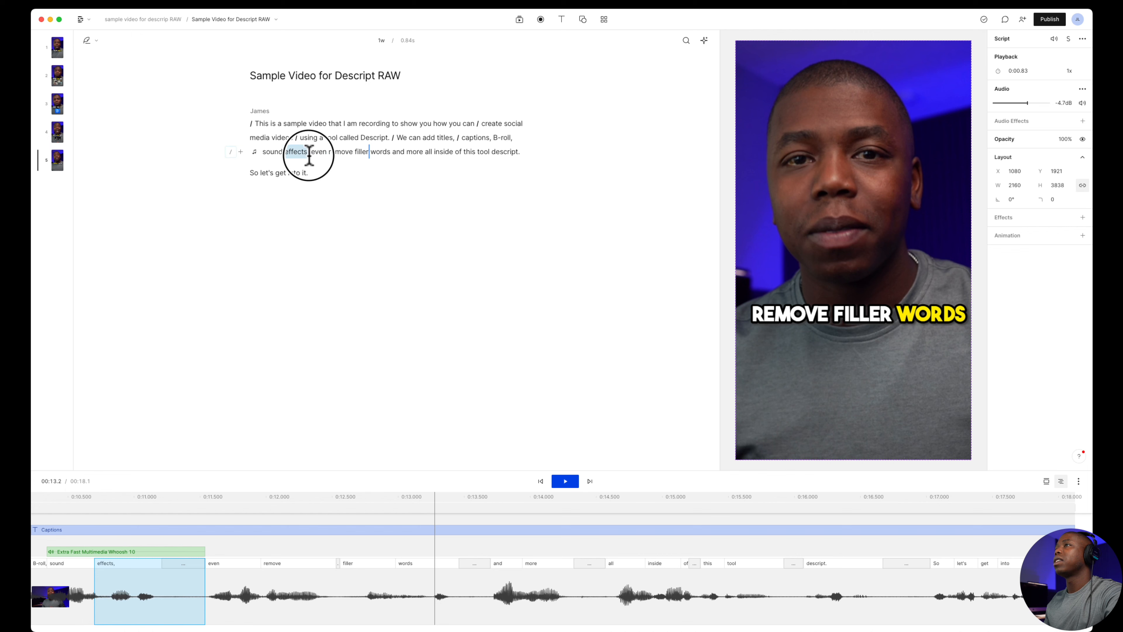
pyautogui.click(287, 152)
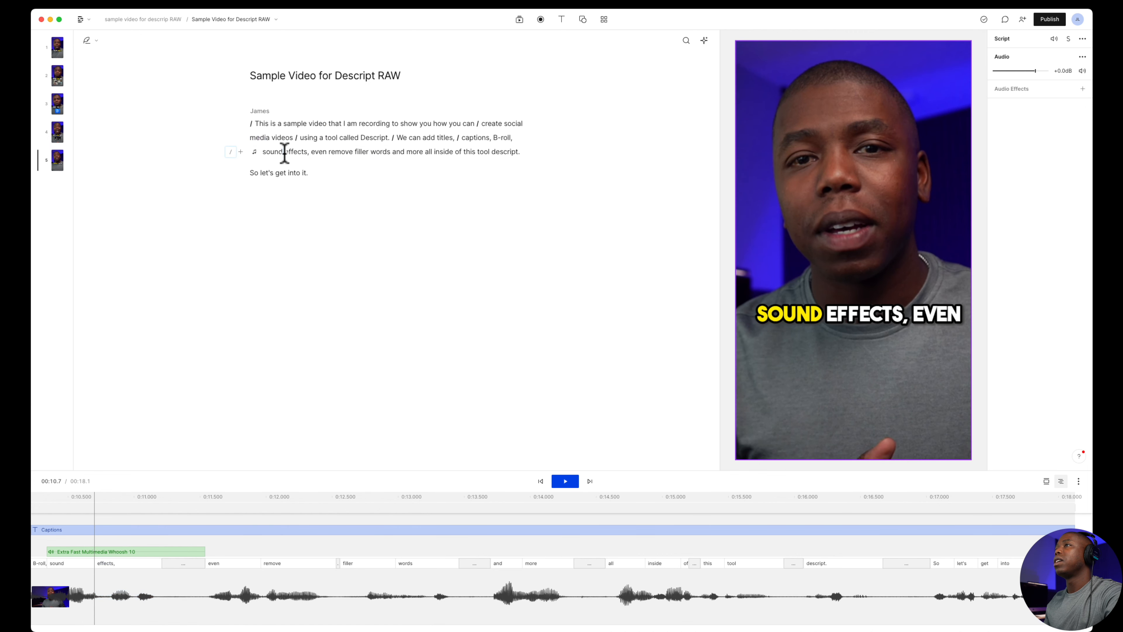
pyautogui.moveTo(284, 152); pyautogui.dragTo(309, 156)
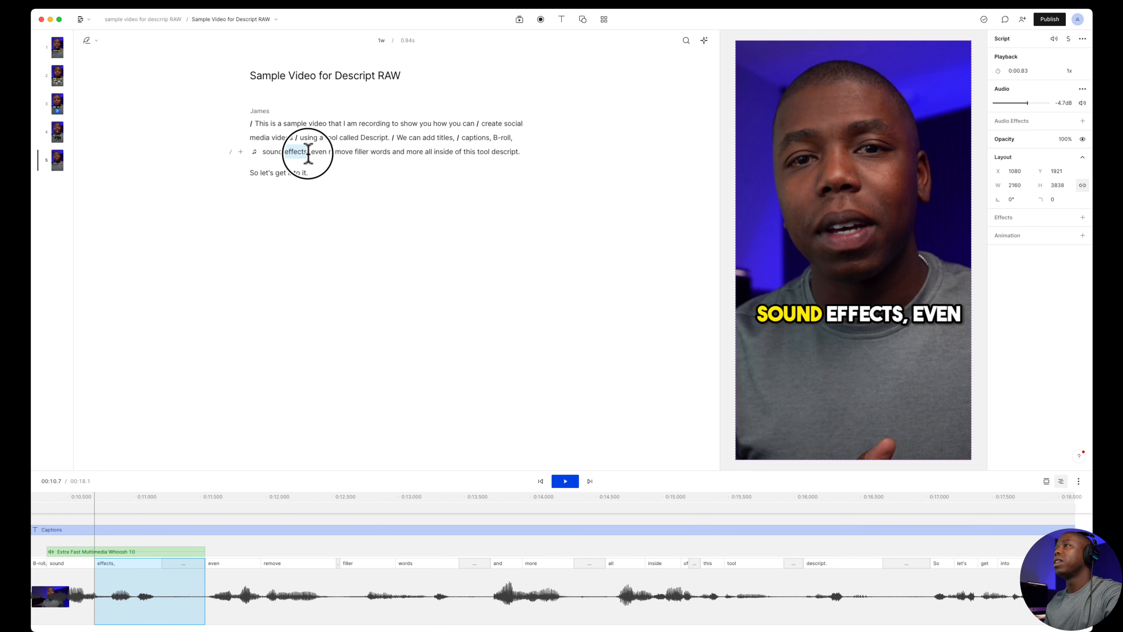
pyautogui.click(520, 19)
pyautogui.click(523, 59)
pyautogui.write('wh')
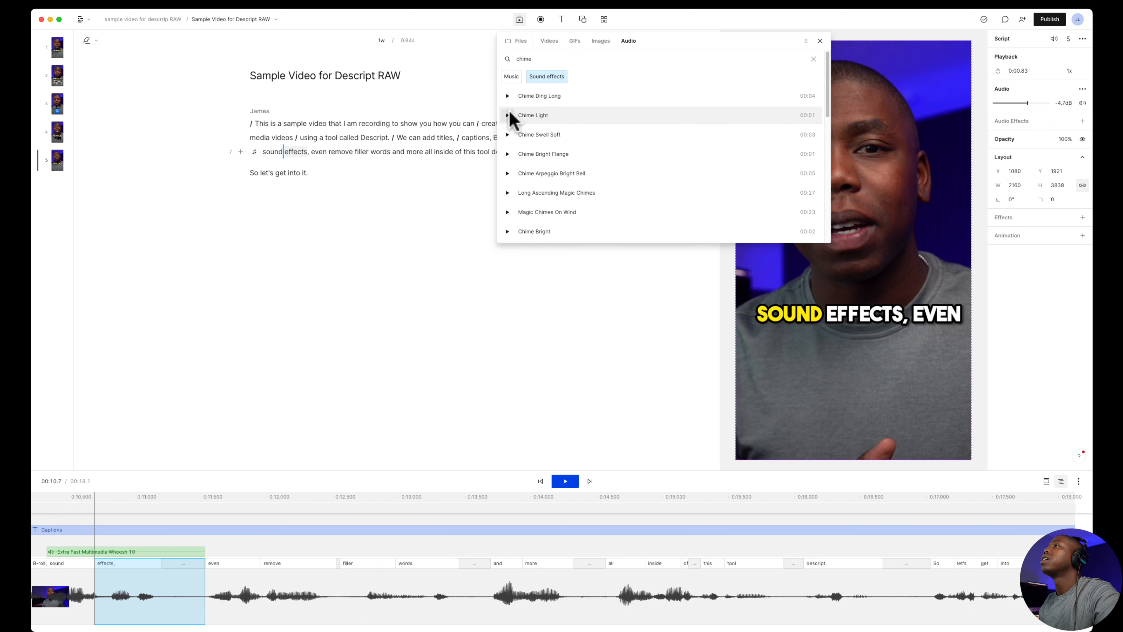
pyautogui.click(508, 134)
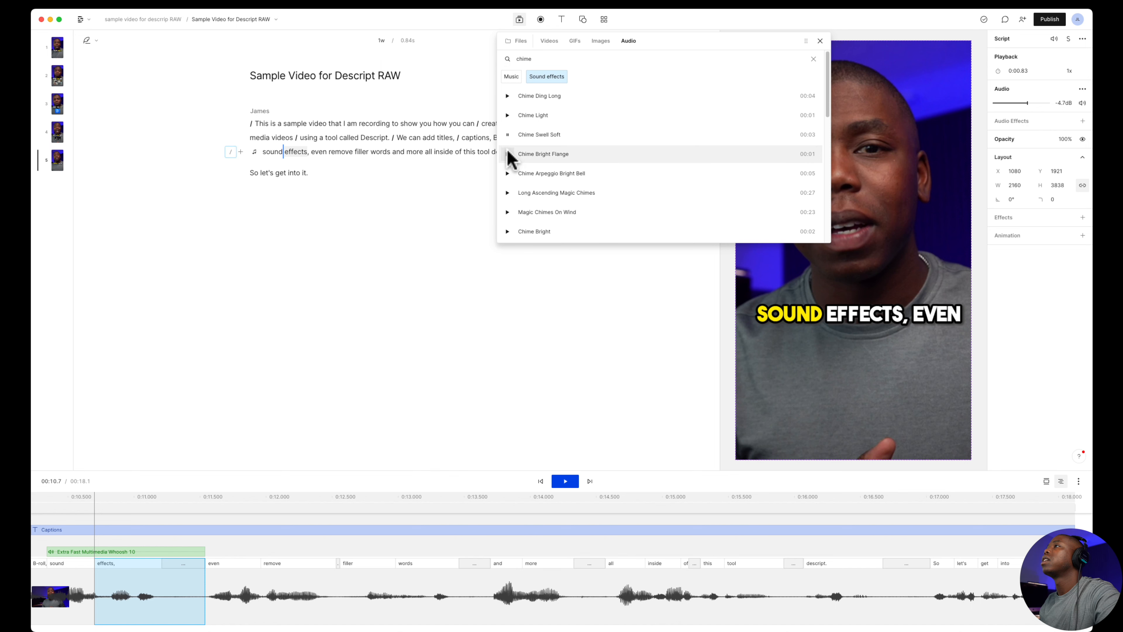
pyautogui.click(611, 166)
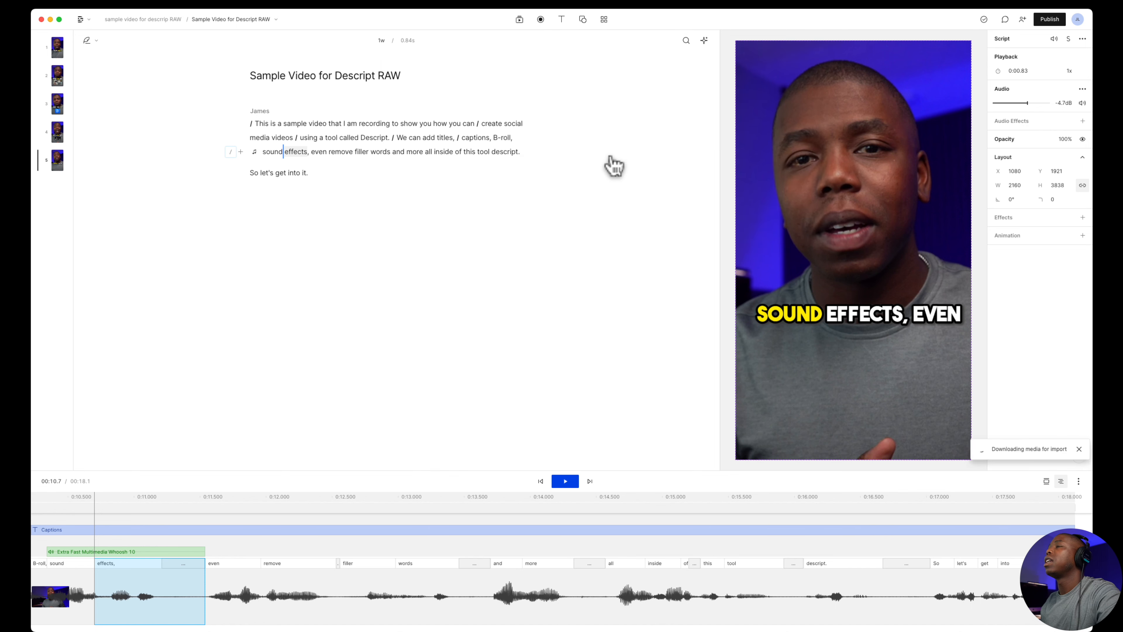
# Play the video from before the word "captions" to hear the whoosh and chime together.
pyautogui.rightClick(268, 145)
pyautogui.click(462, 146)
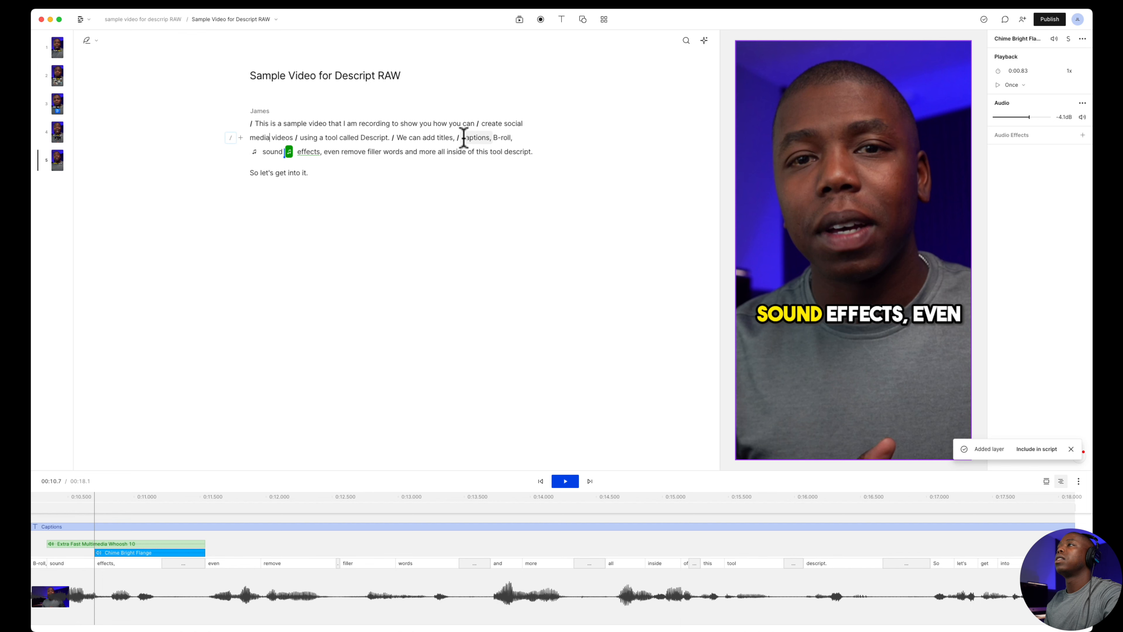
pyautogui.rightClick(464, 138)
pyautogui.click(484, 163)
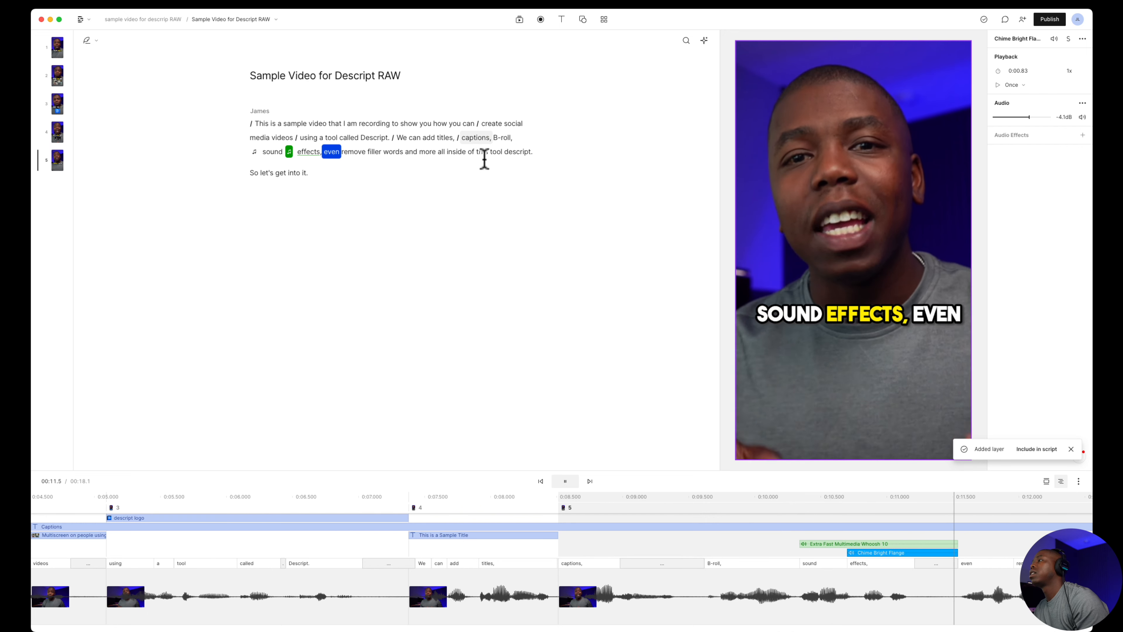
pyautogui.press('space')
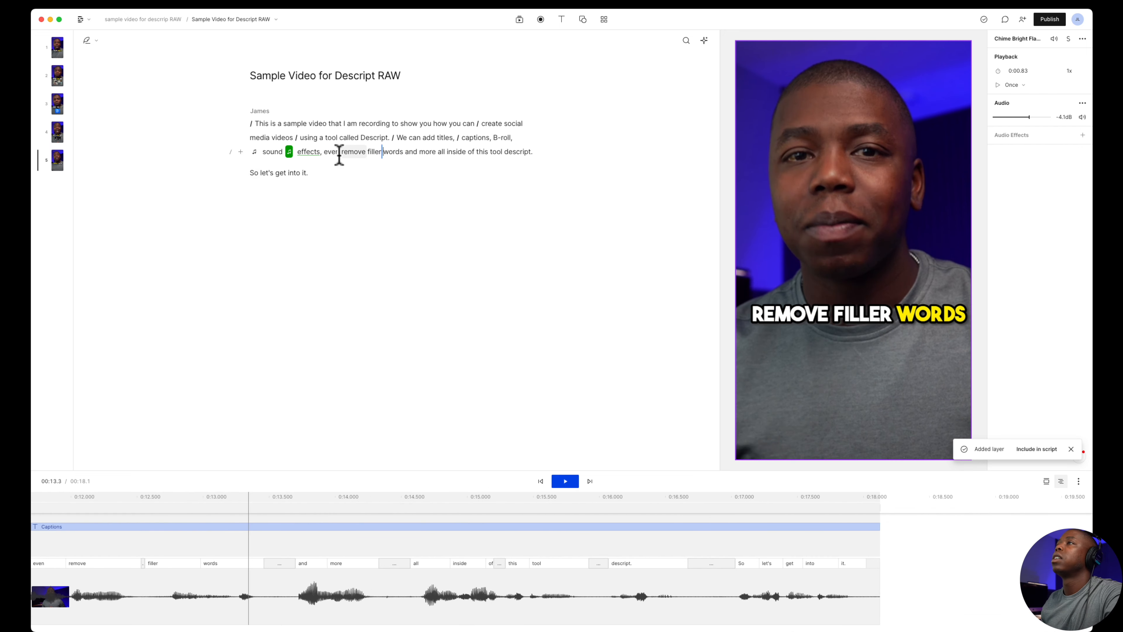
# Apply the Studio Sound audio effect to the script's recording.
pyautogui.click(250, 173)
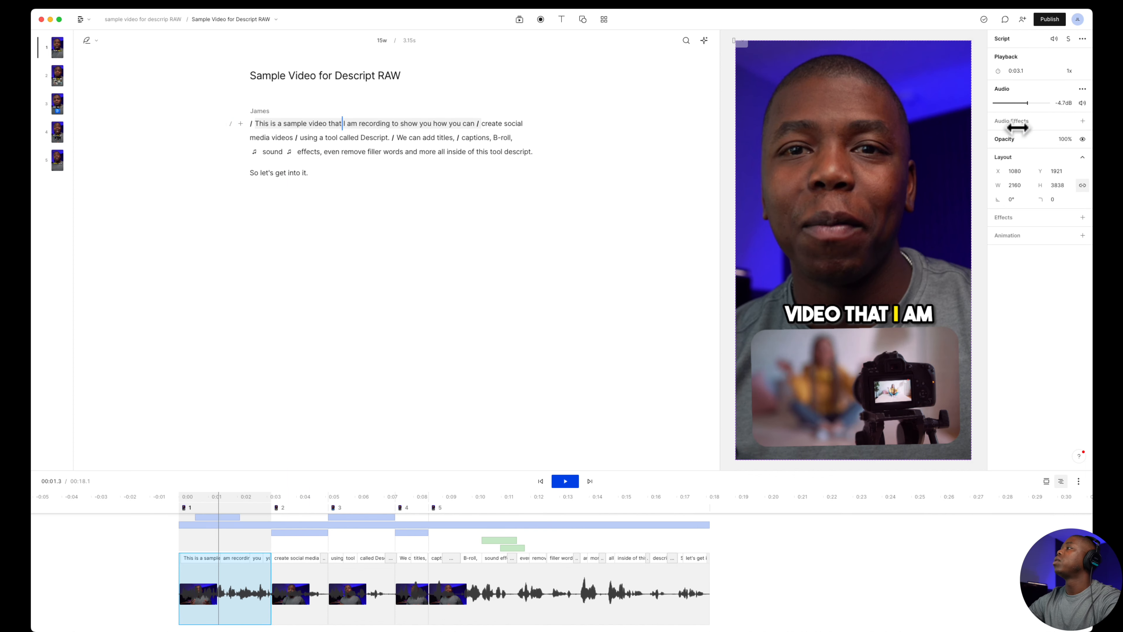
pyautogui.click(1082, 122)
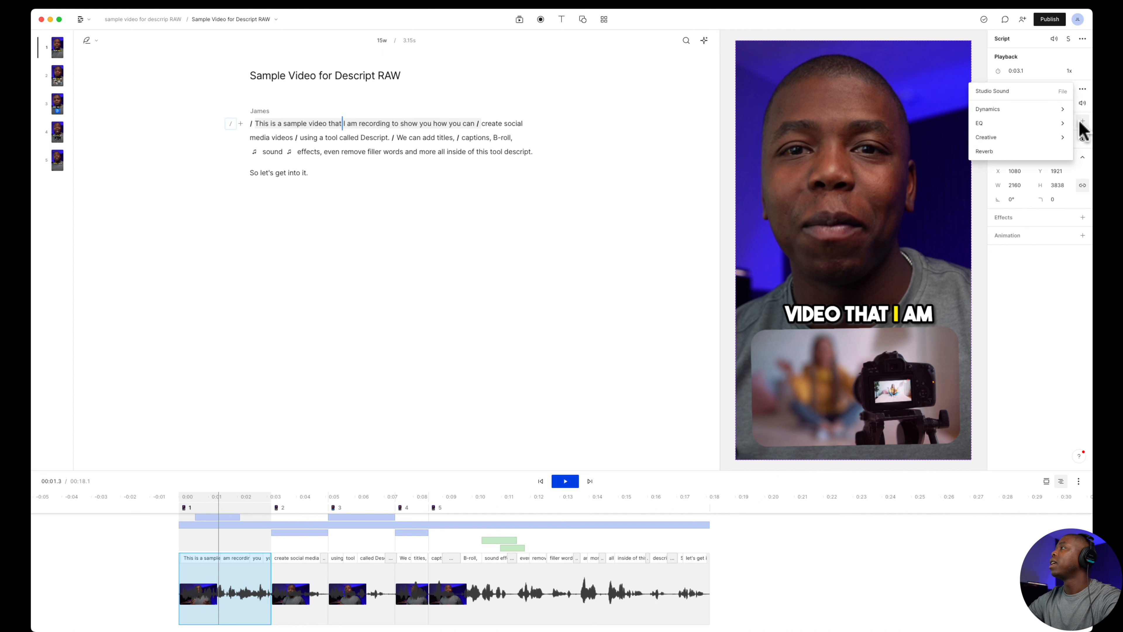
pyautogui.click(1021, 92)
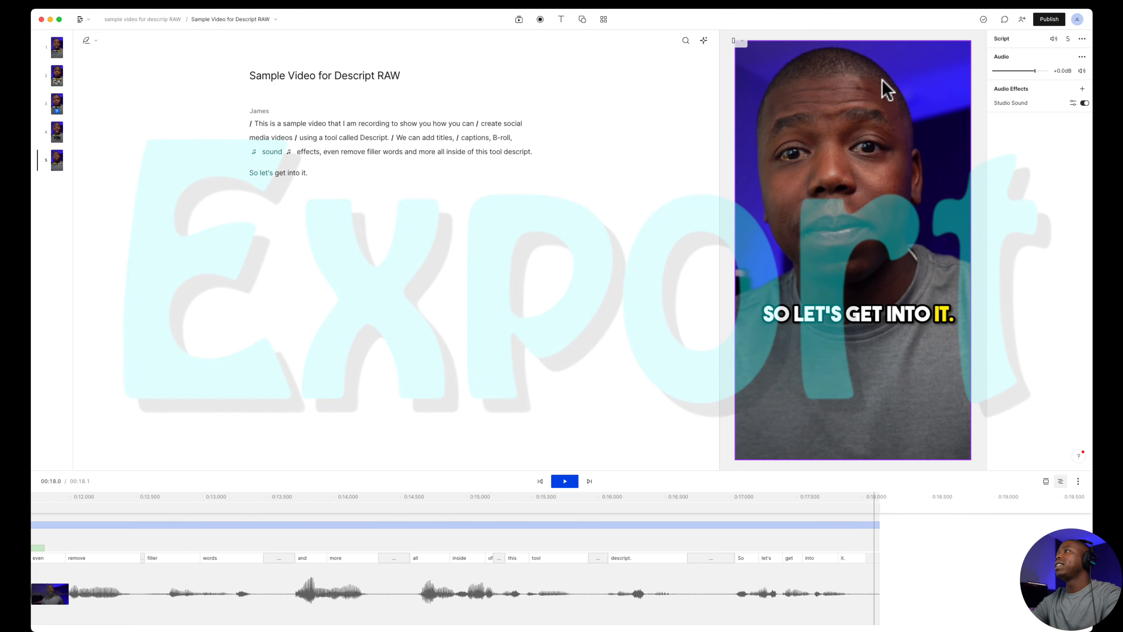
# Review the export options for video, audio, GIF, timeline formats, transcript and subtitles, ending on the video export settings.
pyautogui.click(1048, 20)
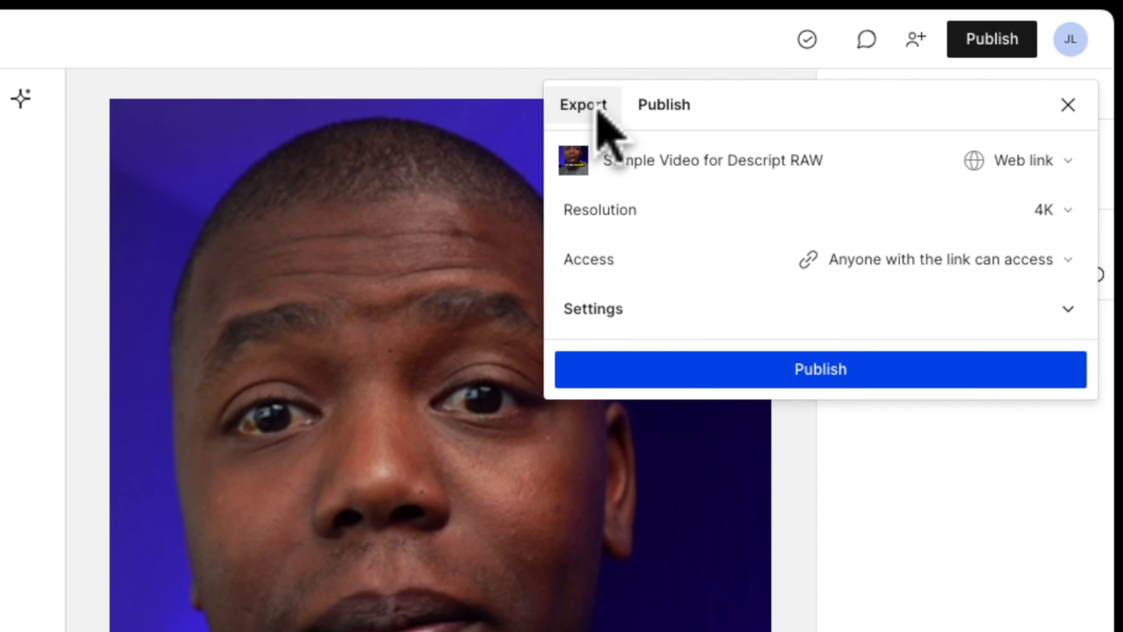
pyautogui.click(600, 112)
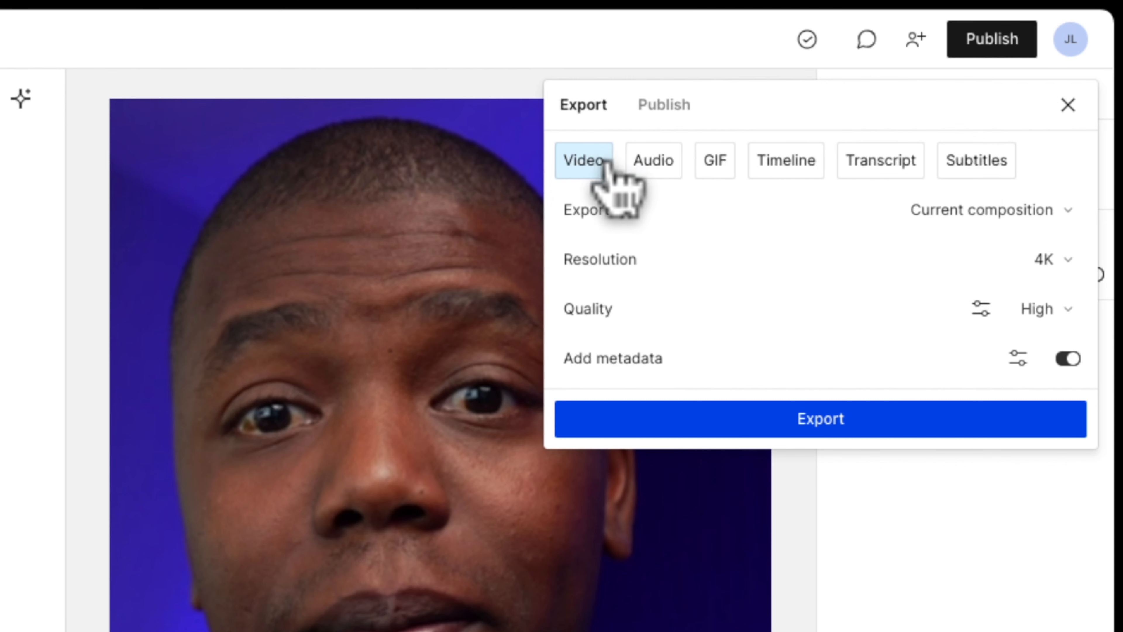
pyautogui.click(643, 168)
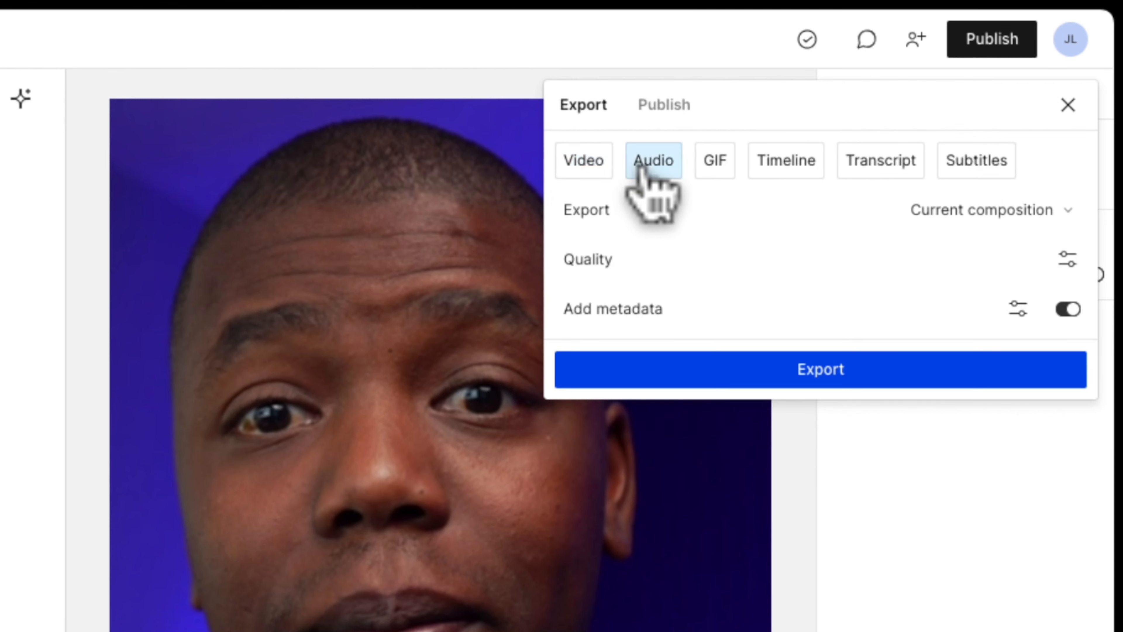
pyautogui.click(716, 170)
pyautogui.click(780, 174)
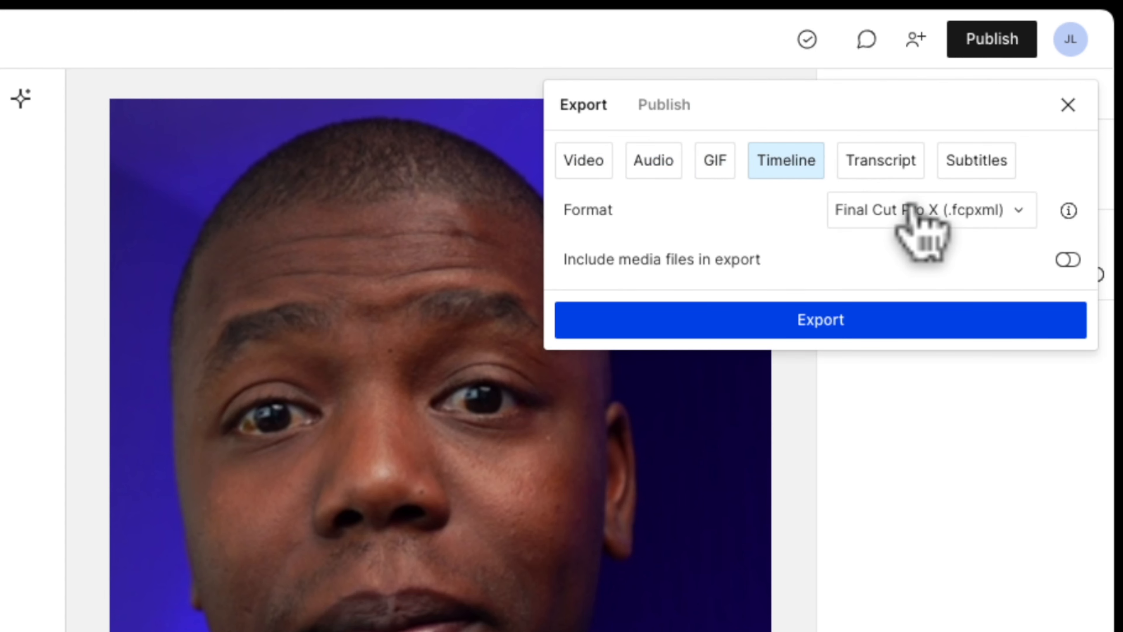
pyautogui.click(920, 217)
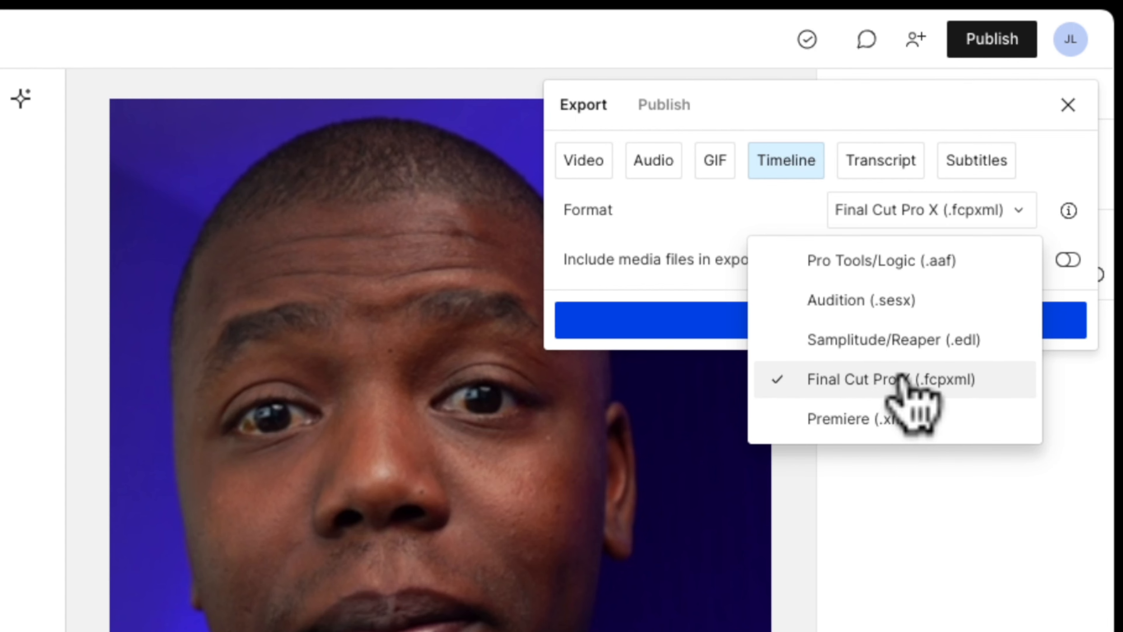
pyautogui.click(859, 173)
pyautogui.click(863, 165)
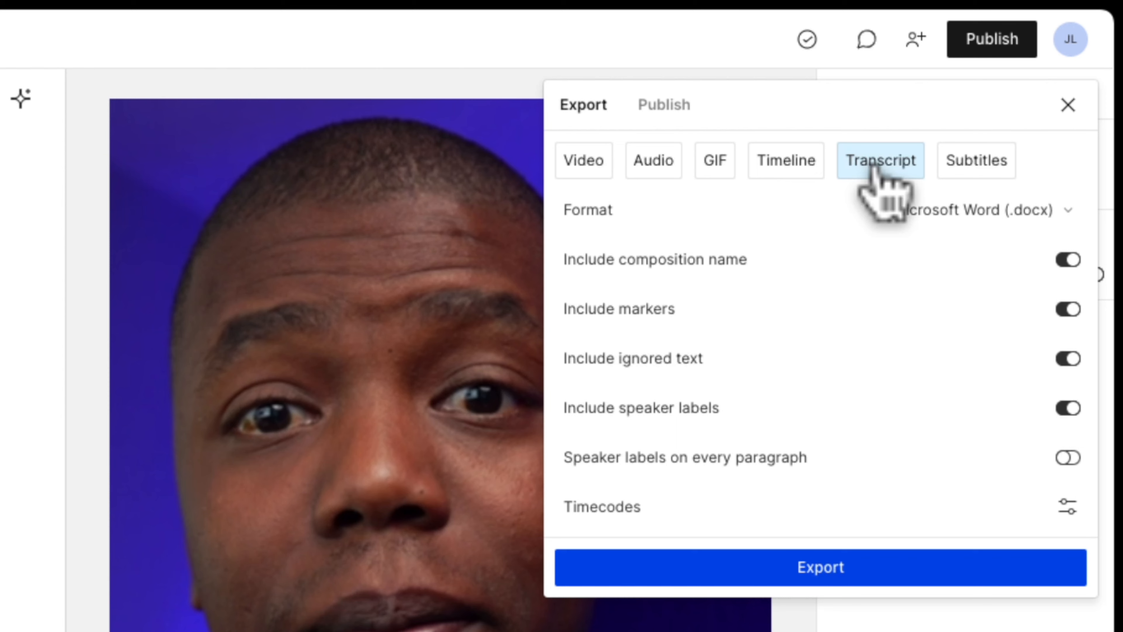
pyautogui.click(979, 165)
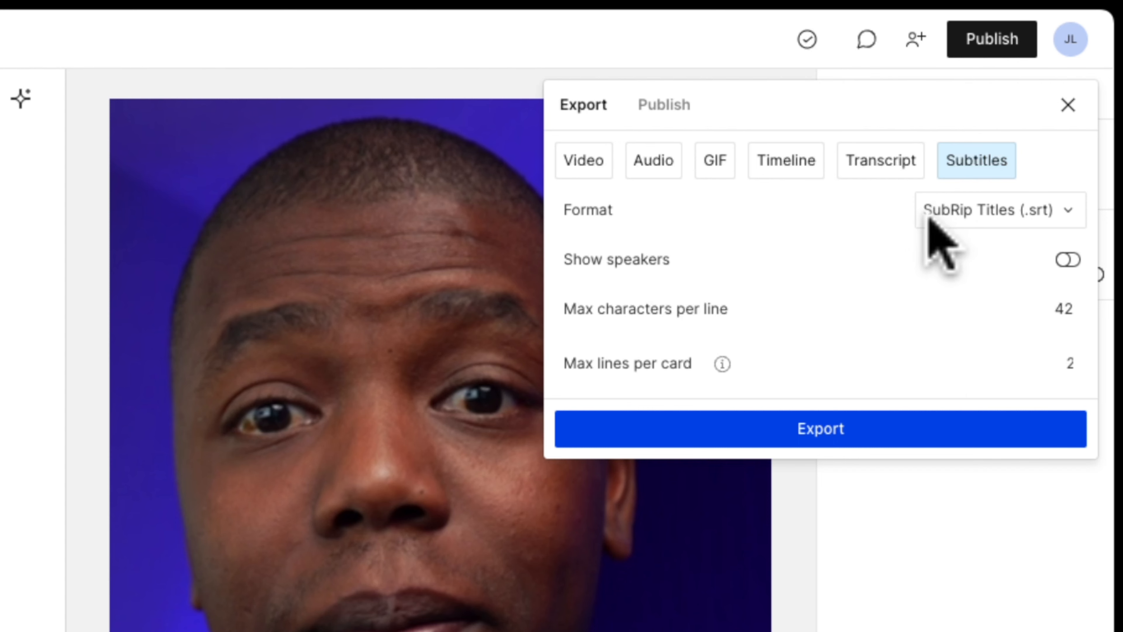
pyautogui.click(589, 173)
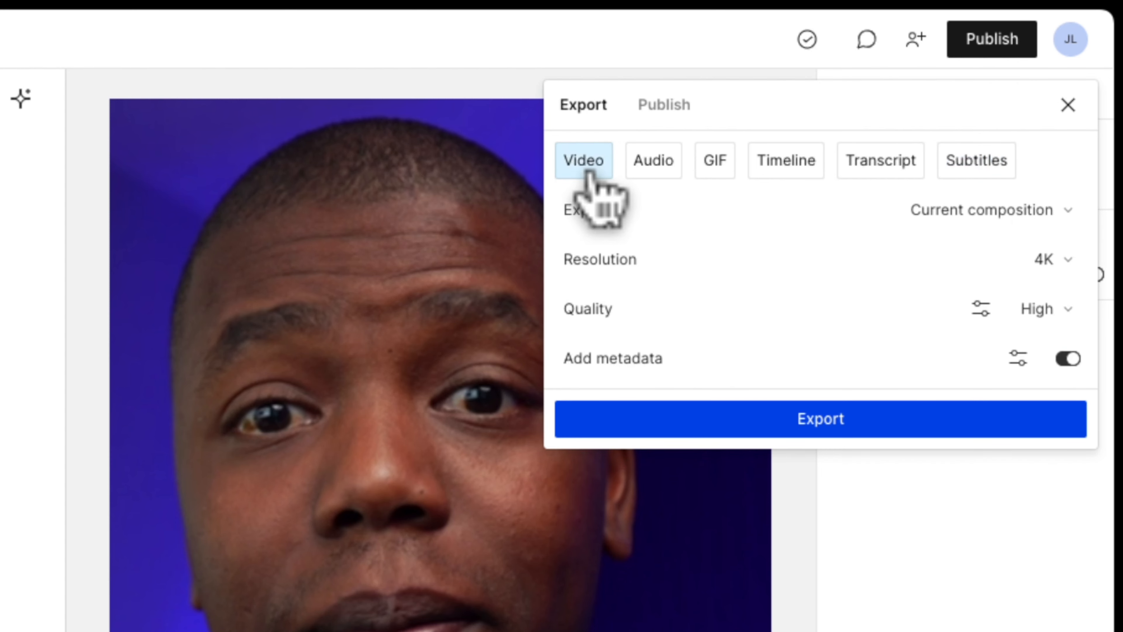